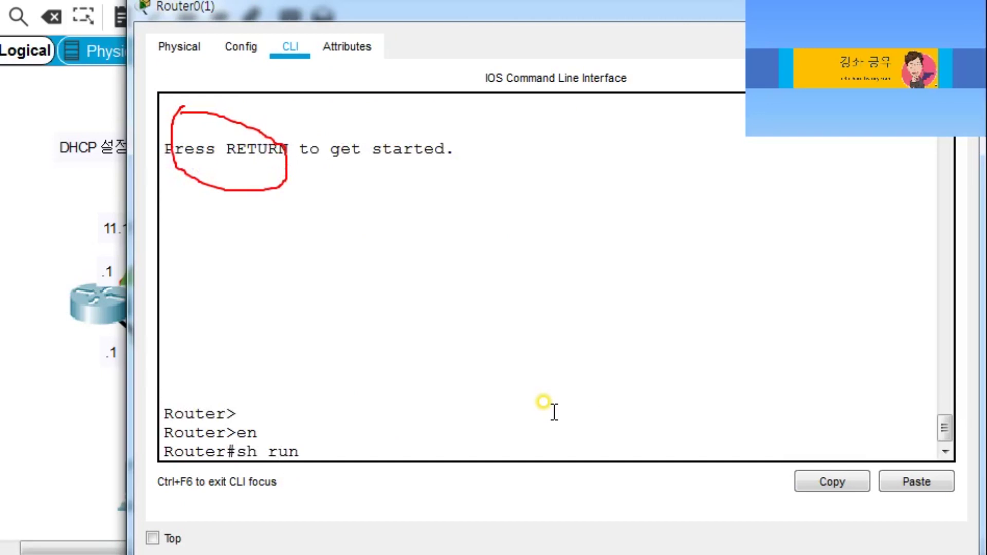
- Display the router's running configuration with sh run and examine the DHCP excluded addresses and the edushare pool settings
key("Return")
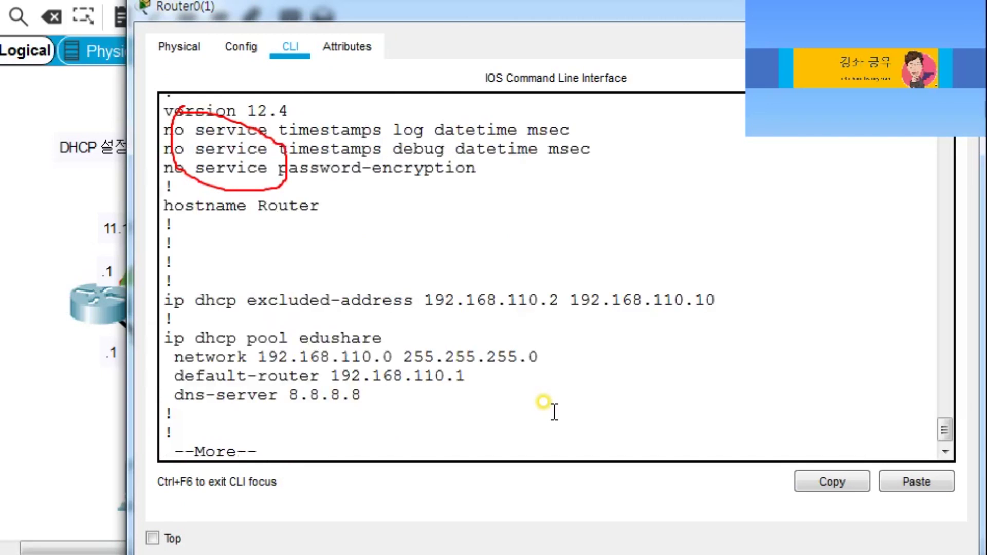
key("space")
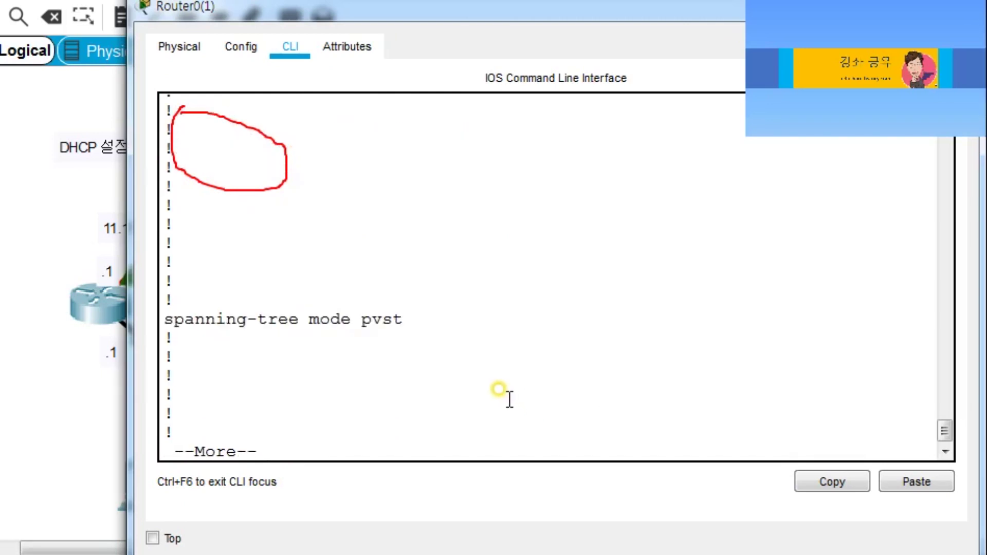
scroll(510, 399, "up", 5)
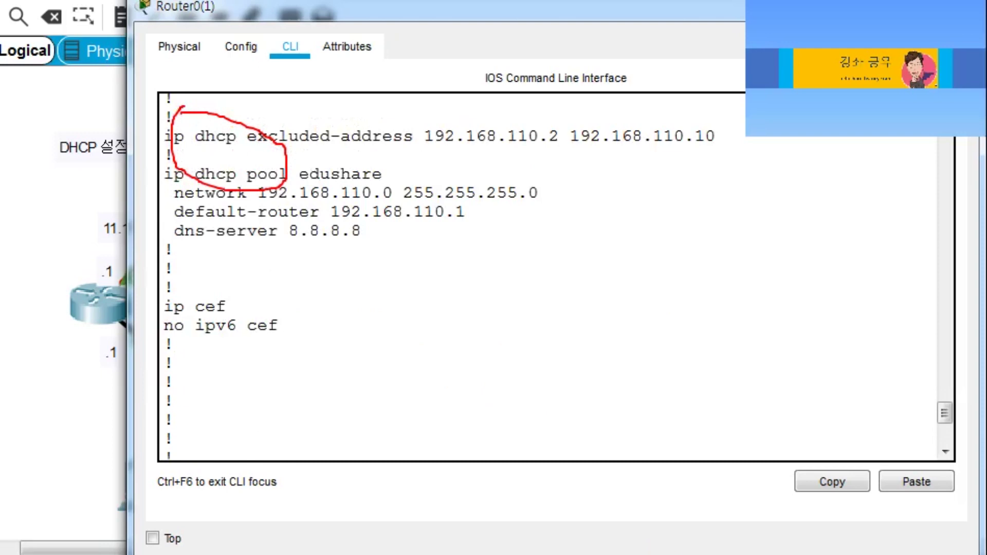
key("Escape")
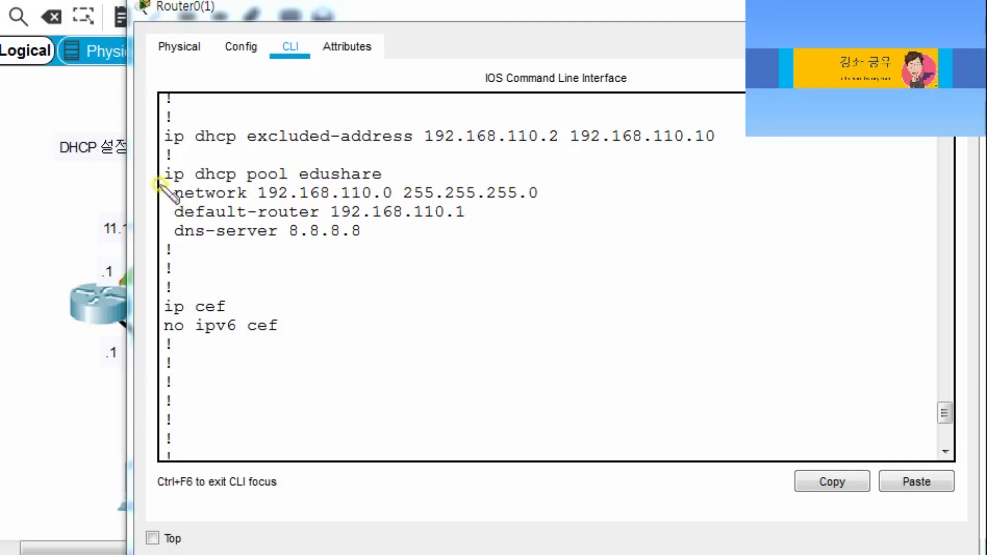
left_click_drag(160, 184, 230, 183)
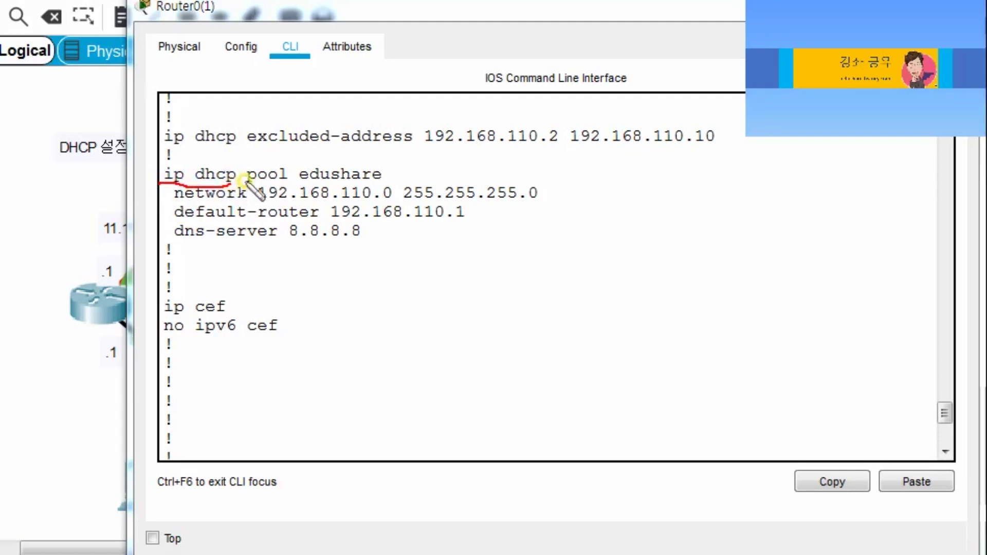
mouse_move(247, 181)
left_mouse_down()
mouse_move(279, 181)
mouse_move(342, 156)
mouse_move(391, 183)
left_mouse_up()
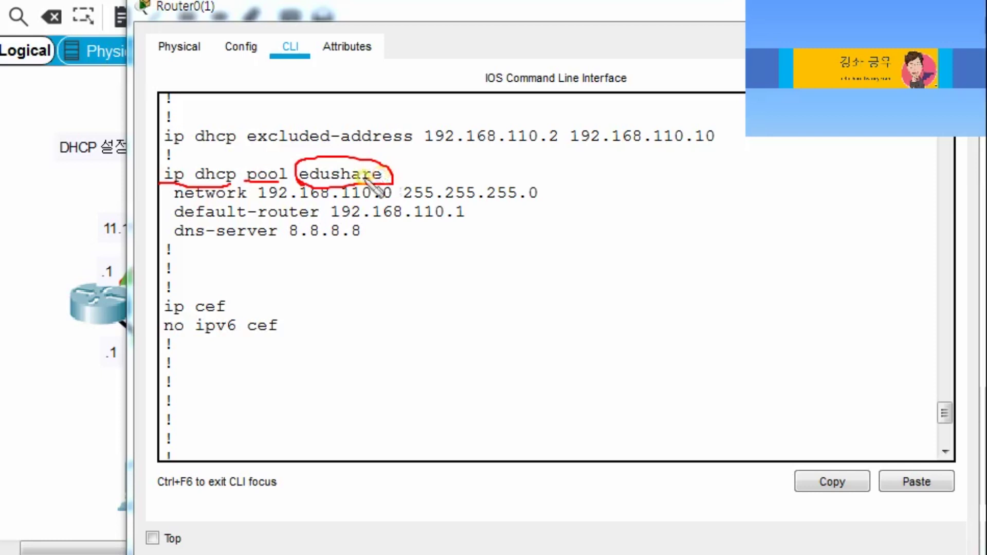
left_click_drag(62, 193, 158, 191)
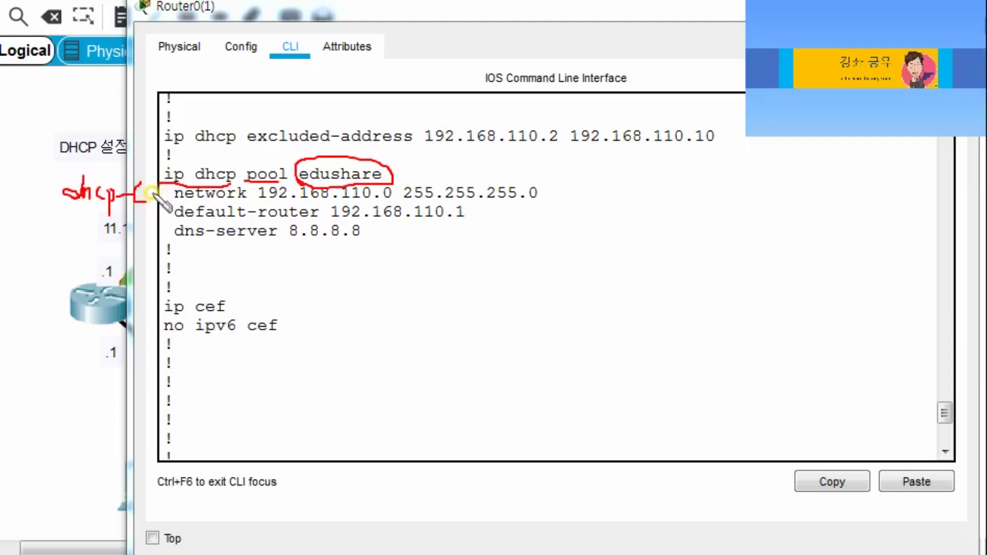
mouse_move(157, 186)
left_mouse_down()
mouse_move(164, 206)
mouse_move(236, 199)
left_mouse_up()
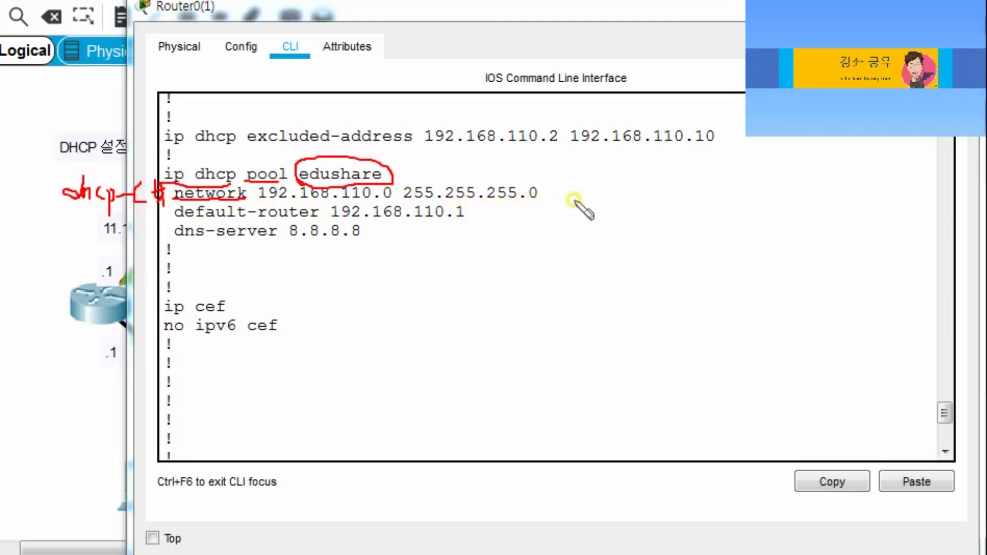
mouse_move(590, 185)
left_mouse_down()
mouse_move(590, 197)
mouse_move(615, 188)
mouse_move(693, 201)
left_mouse_up()
left_click(629, 195)
mouse_move(702, 183)
left_mouse_down()
mouse_move(702, 201)
mouse_move(748, 194)
mouse_move(750, 206)
mouse_move(760, 183)
mouse_move(770, 197)
left_mouse_up()
left_click(727, 196)
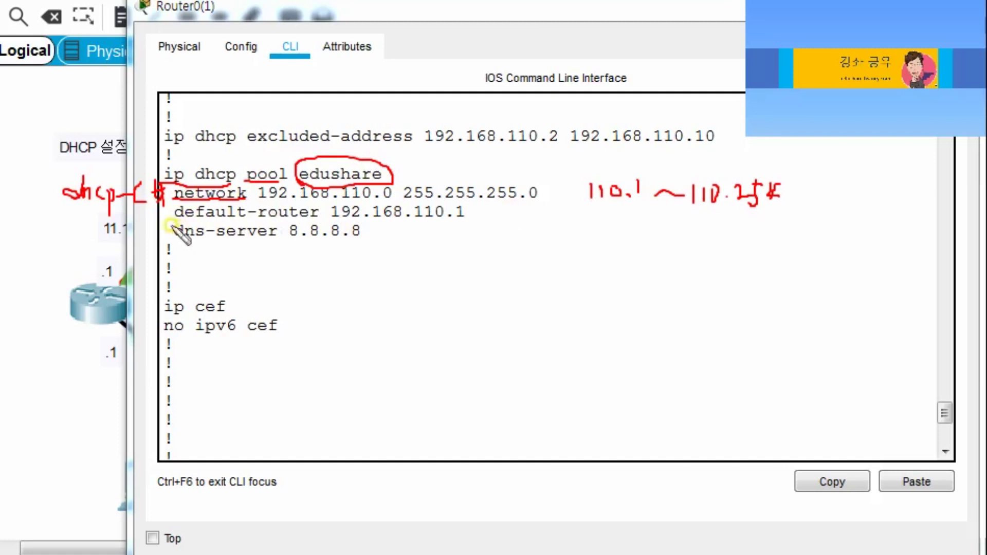
mouse_move(156, 204)
left_mouse_down()
mouse_move(157, 218)
mouse_move(166, 216)
left_mouse_up()
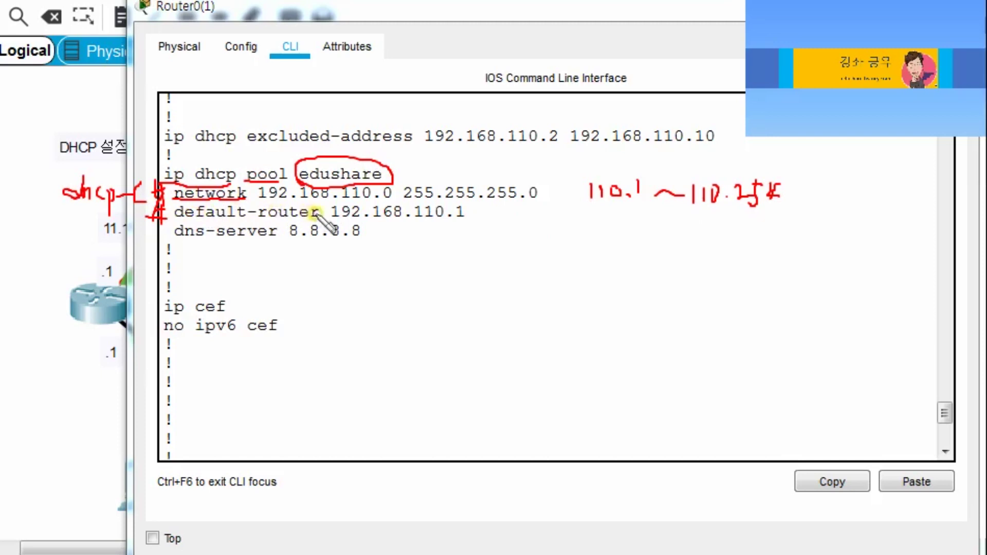
left_click_drag(332, 219, 459, 221)
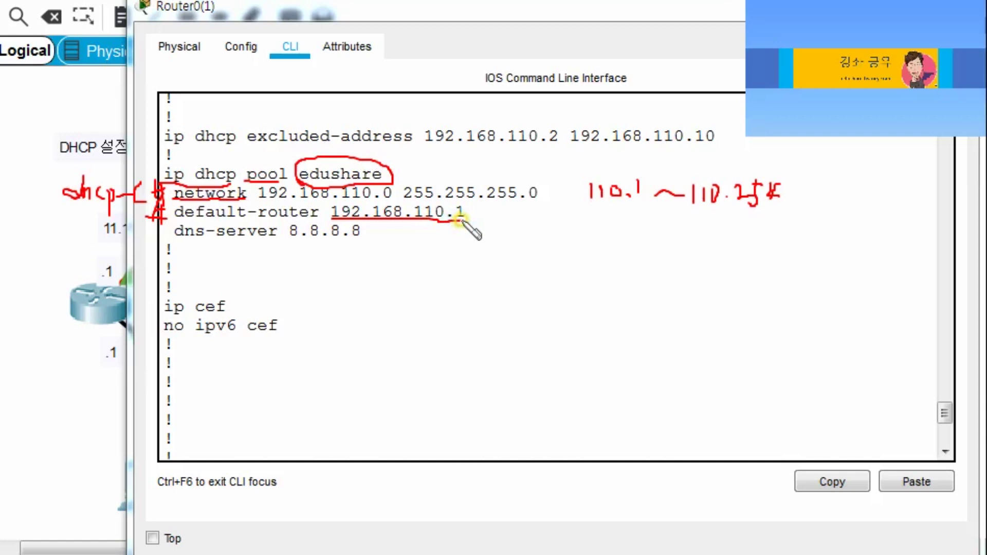
mouse_move(492, 208)
left_mouse_down()
mouse_move(554, 205)
mouse_move(551, 240)
left_mouse_up()
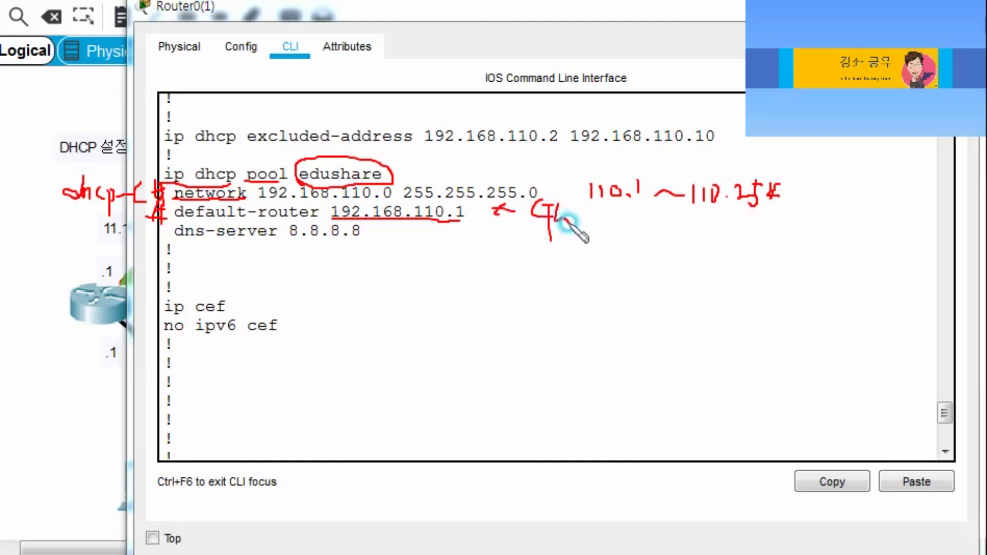
left_click_drag(558, 203, 581, 206)
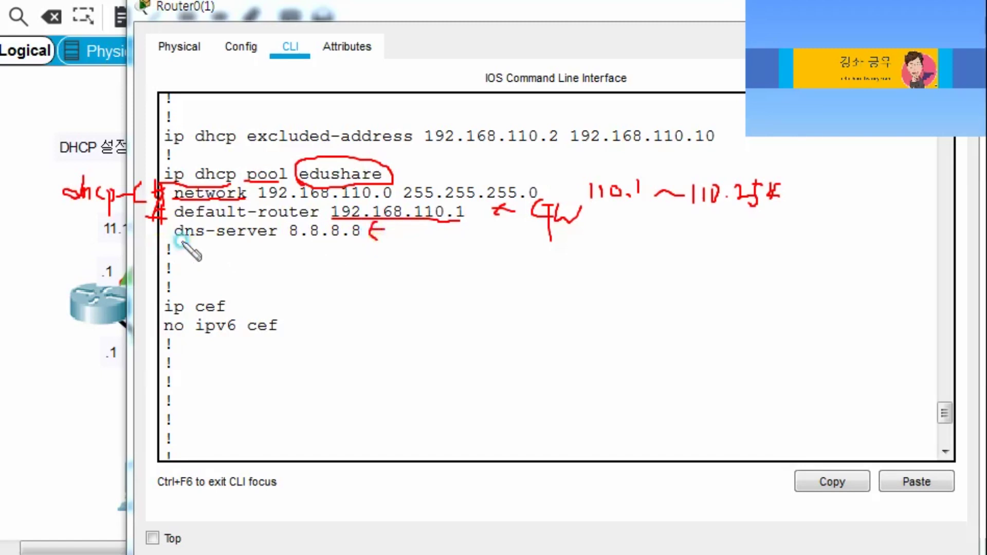
mouse_move(167, 240)
left_mouse_down()
mouse_move(399, 231)
mouse_move(399, 243)
mouse_move(418, 234)
mouse_move(427, 245)
left_mouse_up()
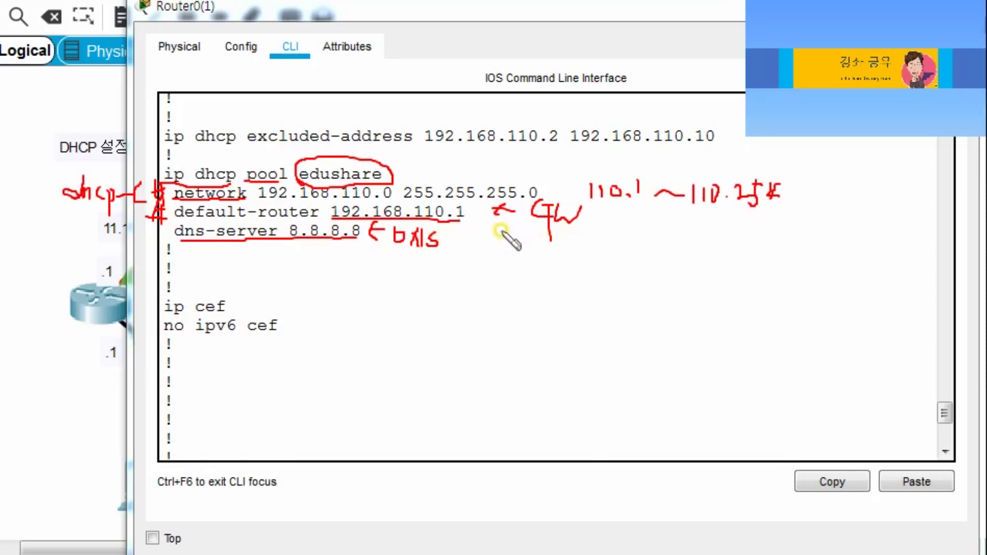
mouse_move(511, 287)
left_mouse_down()
mouse_move(503, 227)
mouse_move(491, 247)
mouse_move(518, 238)
left_mouse_up()
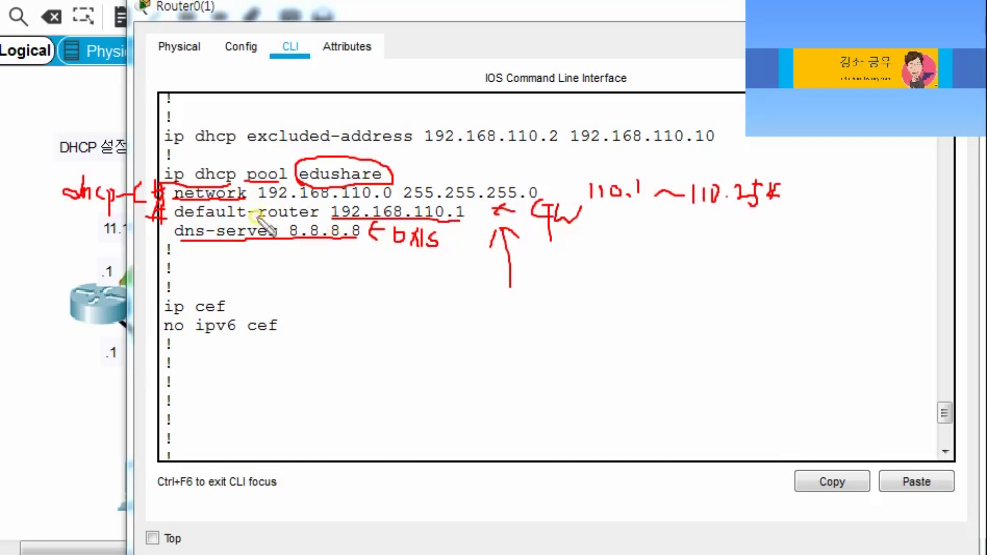
mouse_move(93, 131)
left_mouse_down()
mouse_move(100, 121)
mouse_move(126, 130)
mouse_move(147, 123)
mouse_move(143, 138)
left_mouse_up()
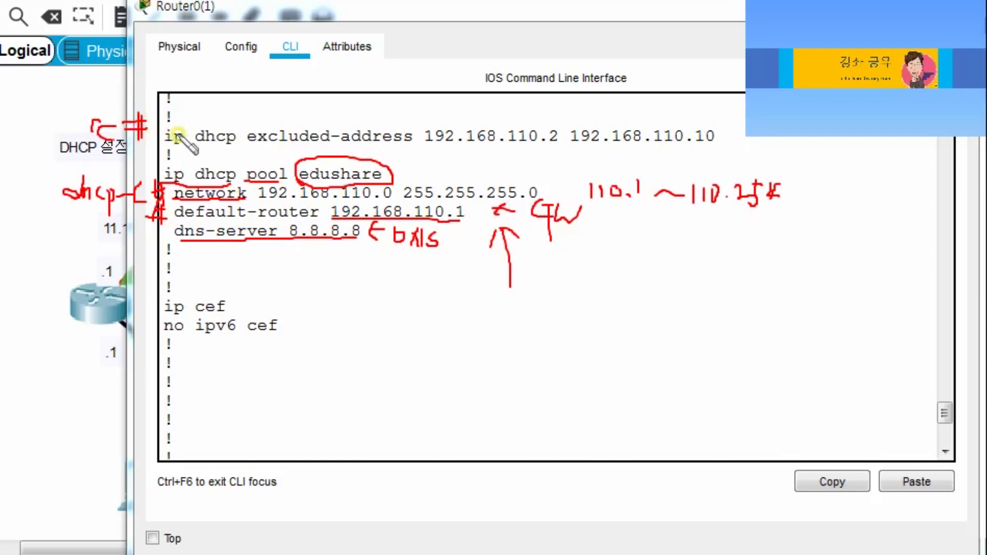
left_click_drag(250, 144, 403, 145)
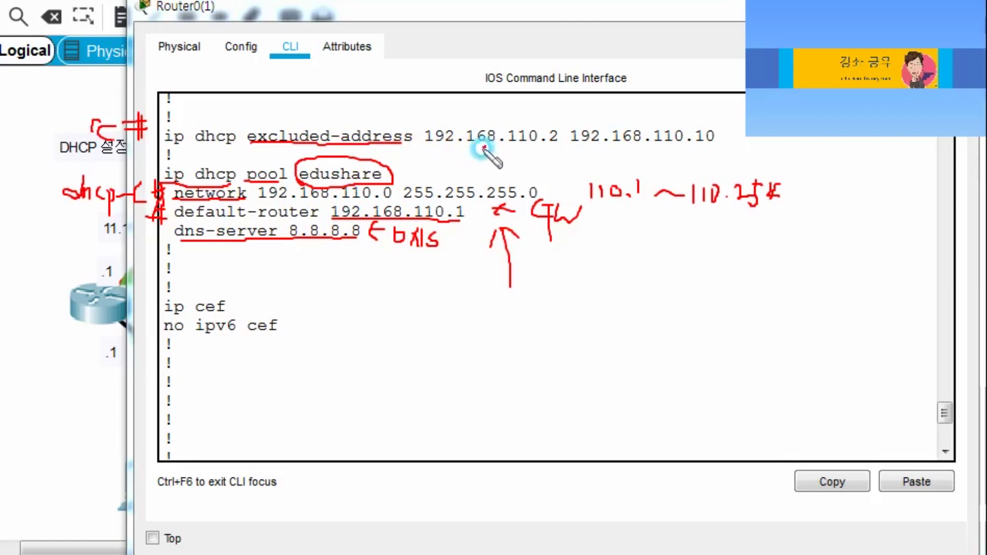
mouse_move(488, 152)
left_mouse_down()
mouse_move(497, 165)
mouse_move(529, 149)
mouse_move(534, 168)
mouse_move(534, 158)
left_mouse_up()
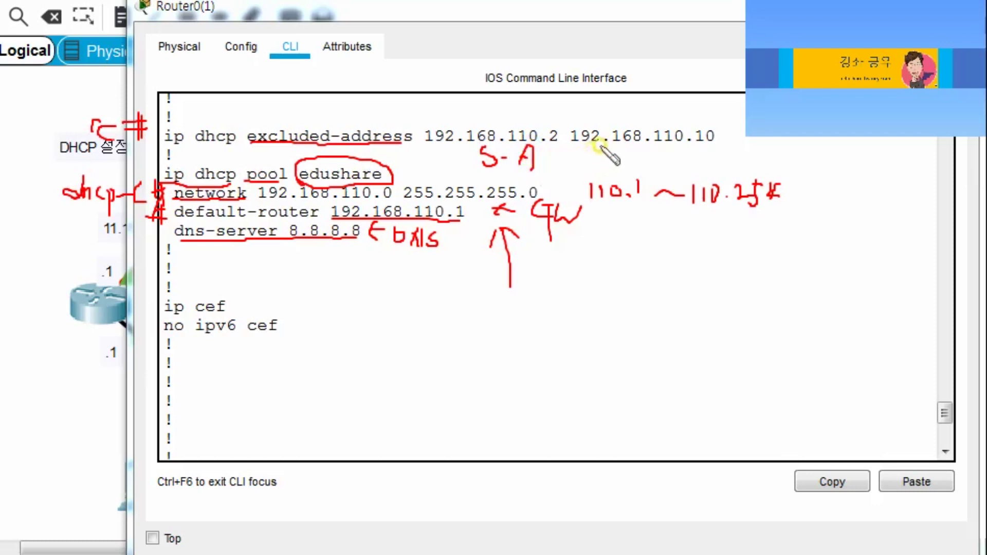
mouse_move(619, 146)
left_mouse_down()
mouse_move(614, 167)
mouse_move(653, 152)
mouse_move(644, 160)
mouse_move(683, 157)
left_mouse_up()
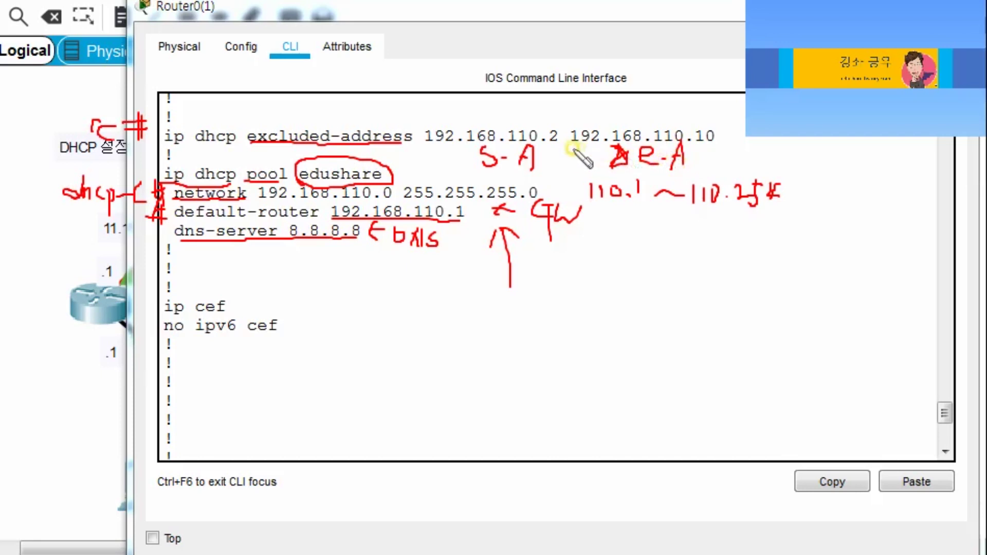
mouse_move(567, 148)
left_mouse_down()
mouse_move(542, 127)
mouse_move(570, 139)
mouse_move(564, 149)
left_mouse_up()
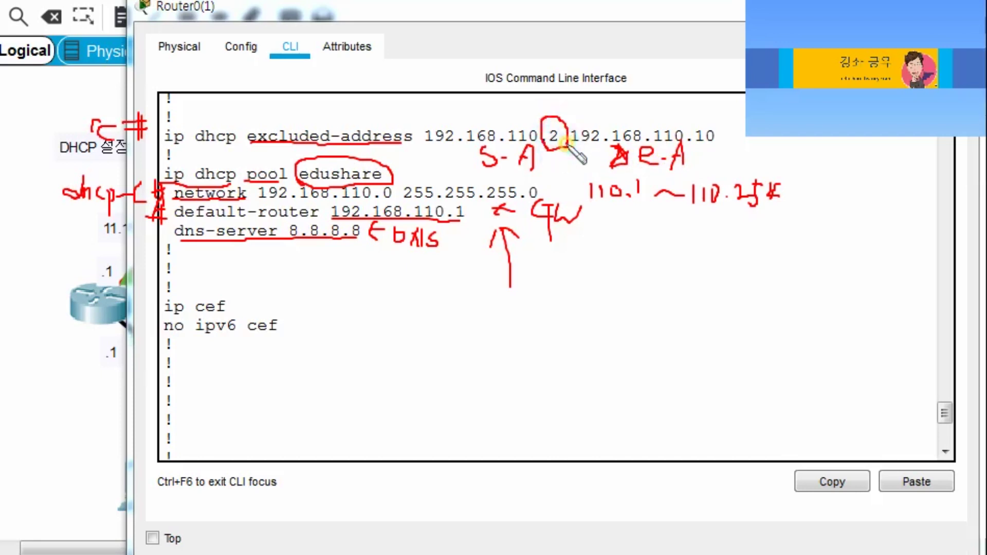
mouse_move(688, 135)
left_mouse_down()
mouse_move(712, 126)
mouse_move(719, 145)
mouse_move(691, 138)
left_mouse_up()
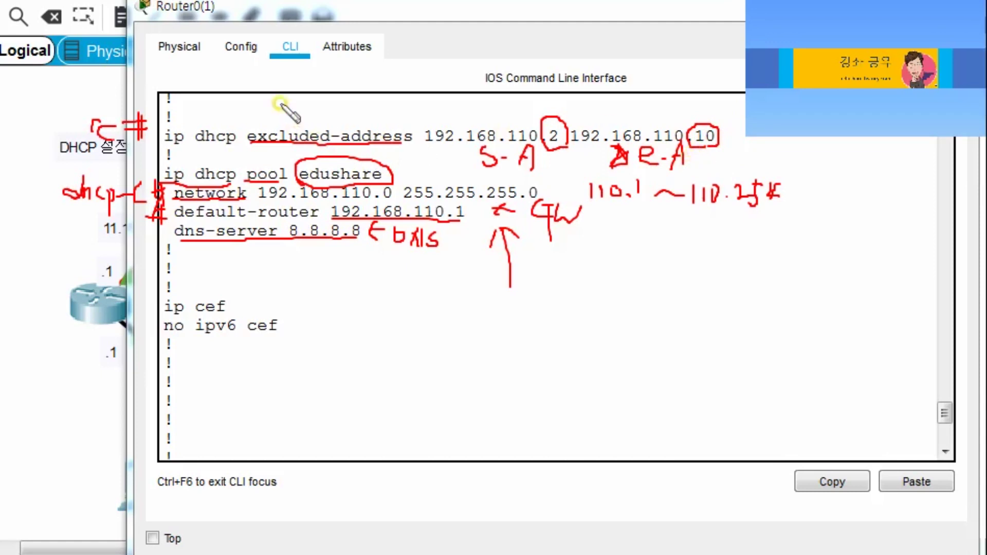
mouse_move(281, 104)
left_mouse_down()
mouse_move(304, 116)
mouse_move(315, 104)
mouse_move(324, 115)
mouse_move(357, 103)
mouse_move(355, 125)
mouse_move(360, 106)
mouse_move(366, 120)
left_mouse_up()
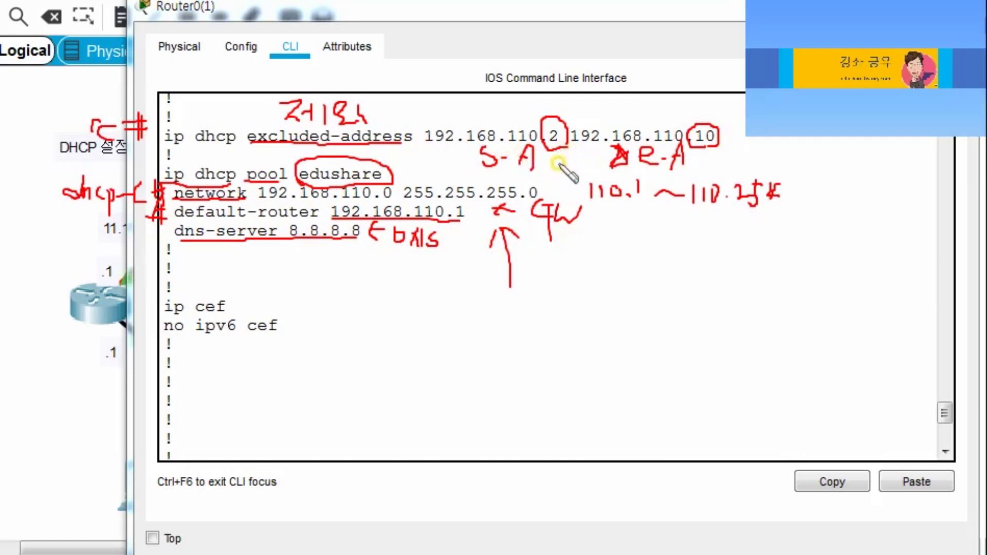
mouse_move(565, 125)
left_mouse_down()
mouse_move(607, 106)
mouse_move(679, 117)
left_mouse_up()
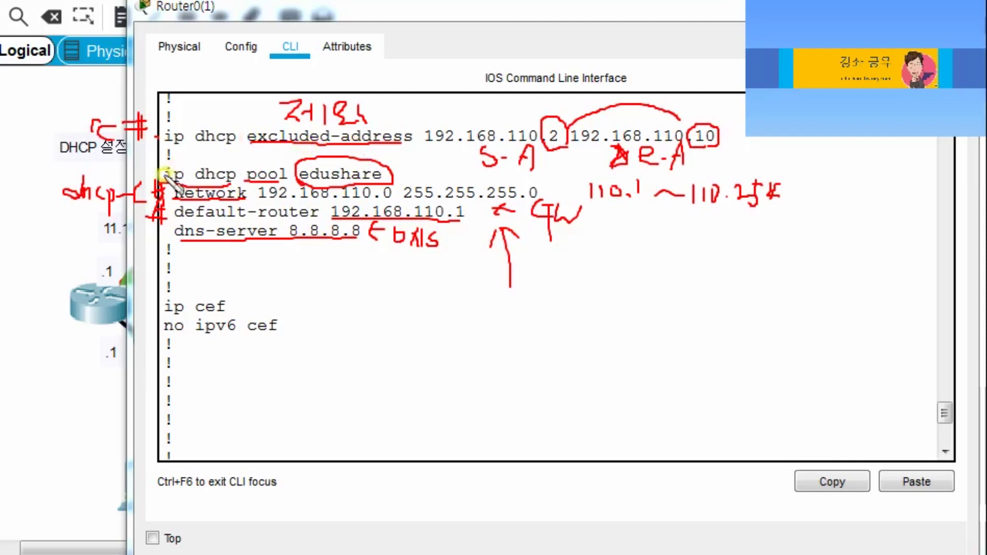
mouse_move(164, 175)
left_mouse_down()
mouse_move(148, 174)
mouse_move(150, 137)
left_mouse_up()
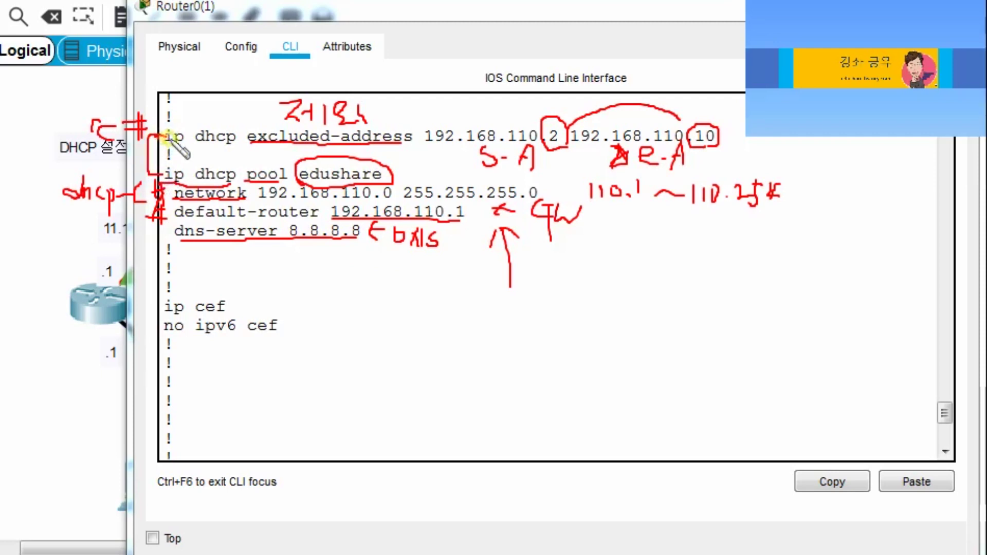
left_click_drag(170, 82, 166, 110)
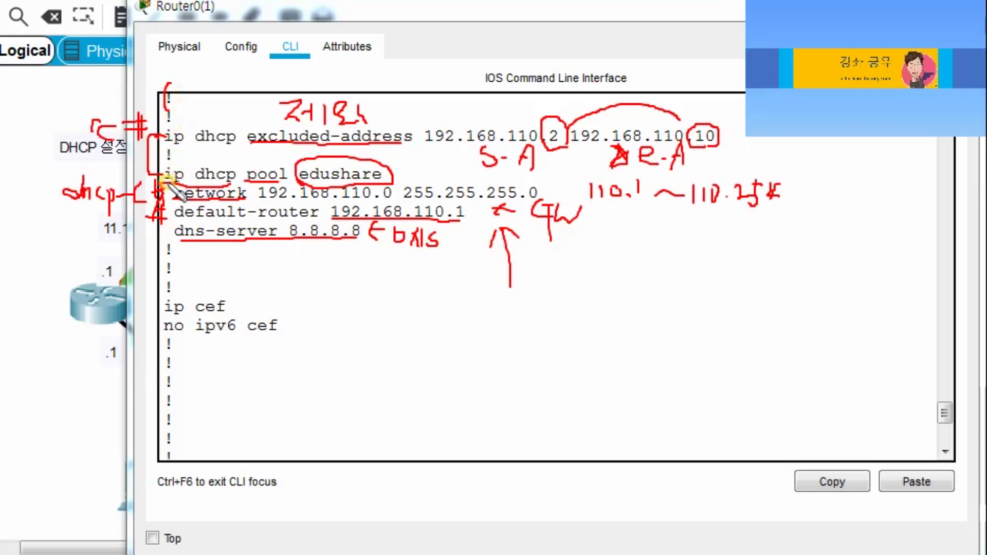
left_click_drag(173, 228, 177, 240)
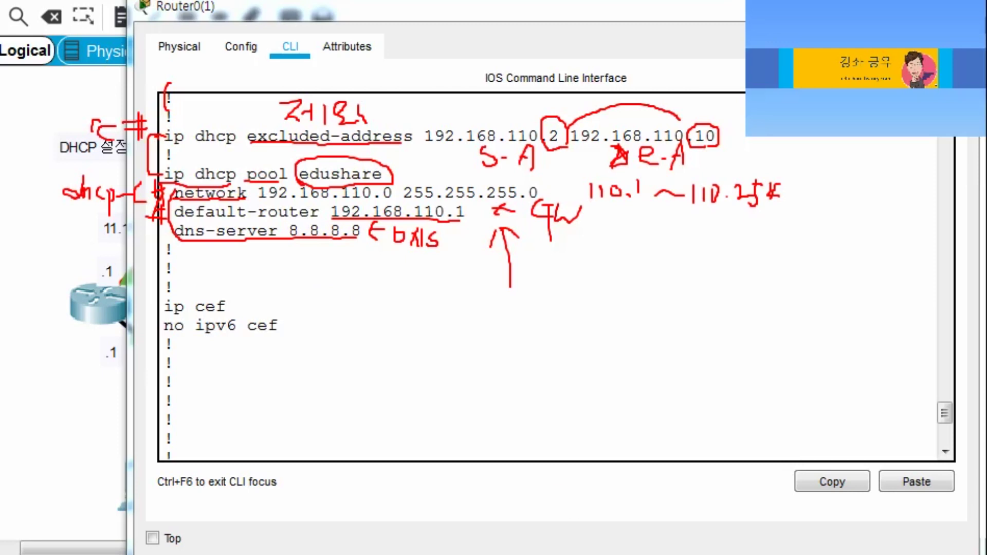
key("e")
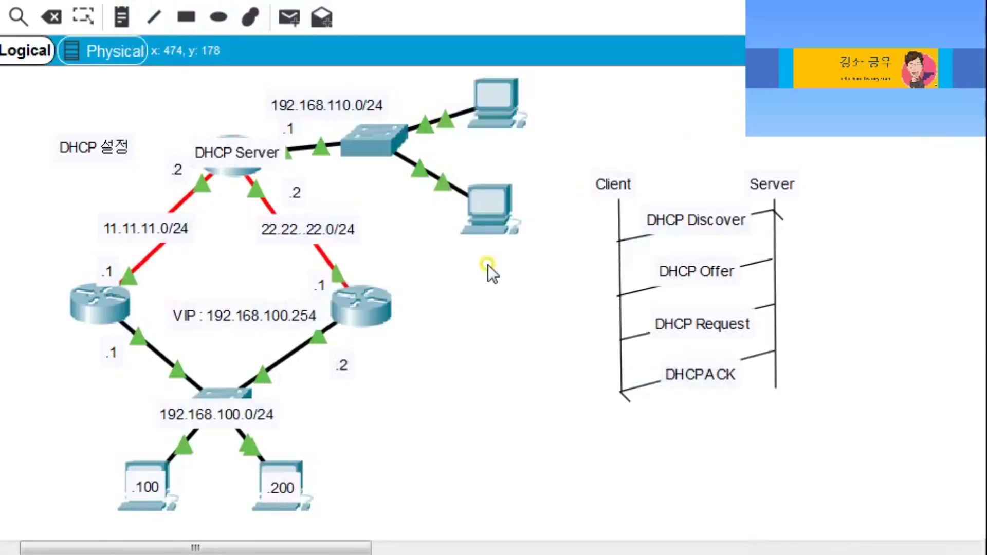
- Set the IPv4 configuration of PC3 on the 192.168.110.0/24 network to DHCP and close its window
left_click(488, 265)
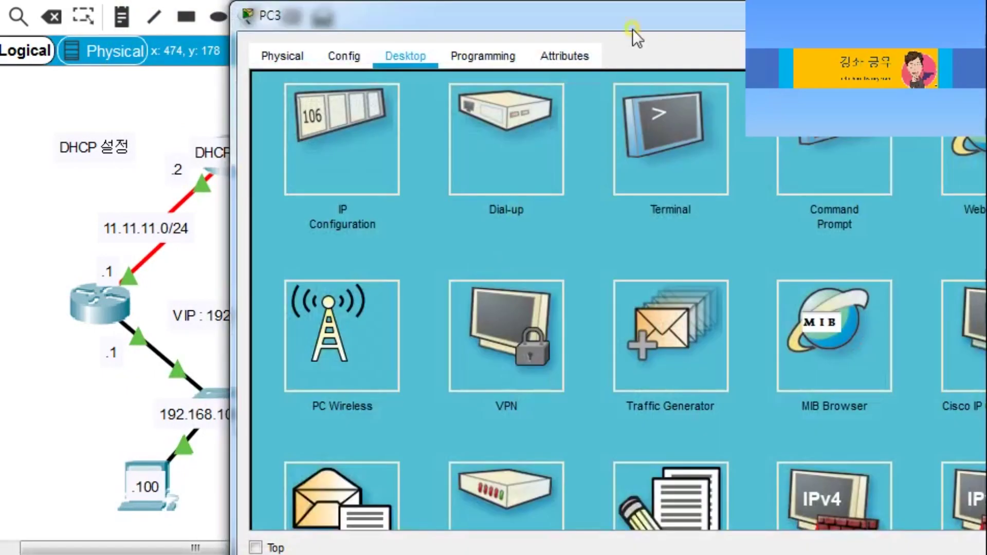
left_click_drag(633, 29, 483, 27)
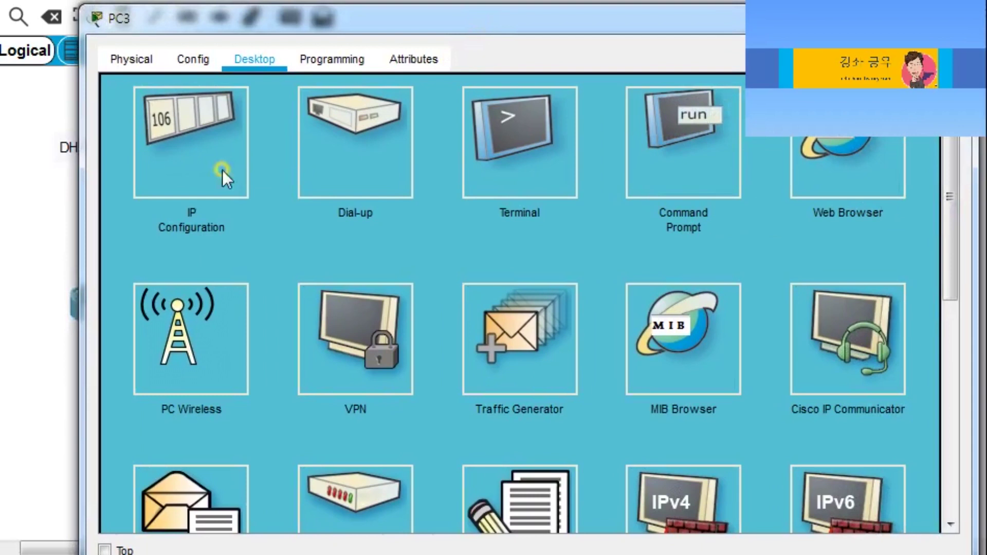
left_click(207, 172)
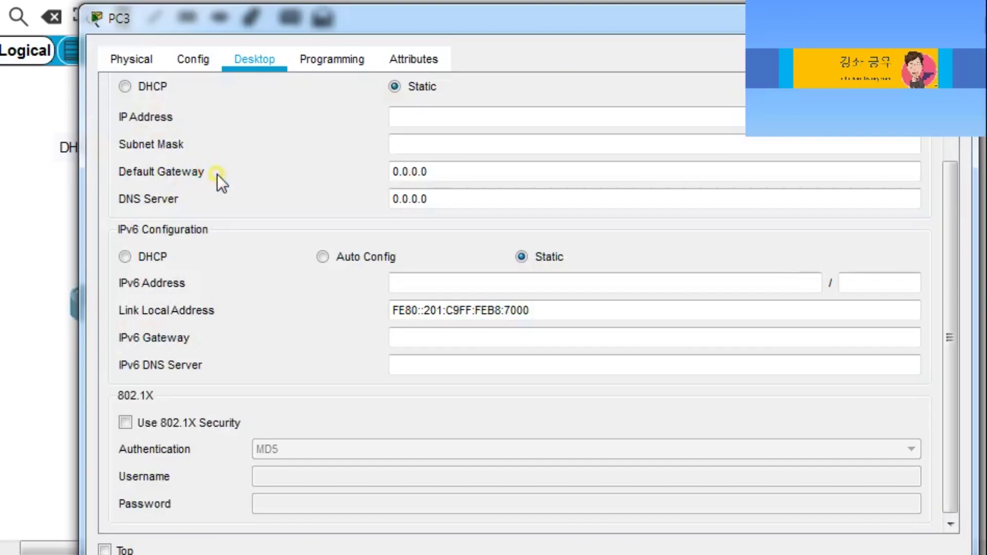
left_click(414, 116)
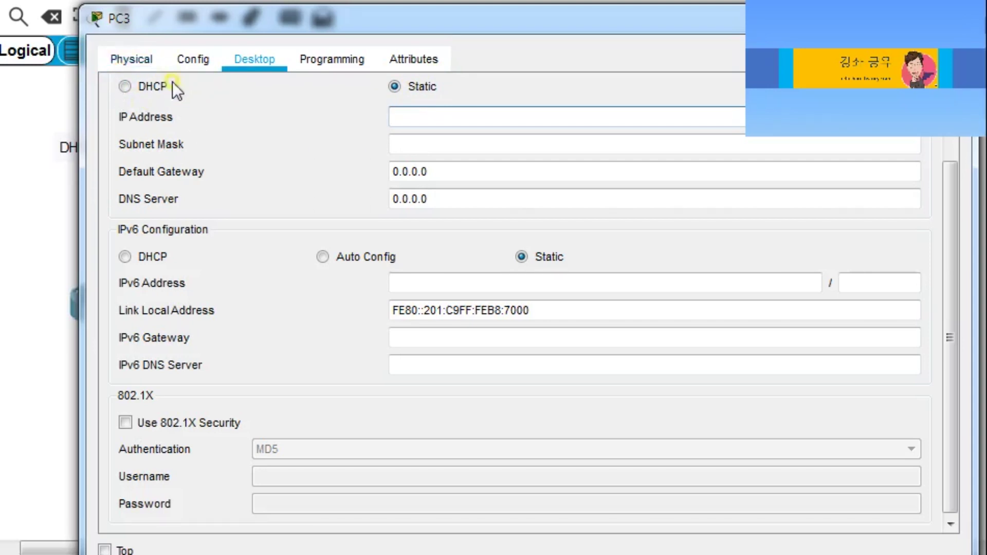
left_click(125, 87)
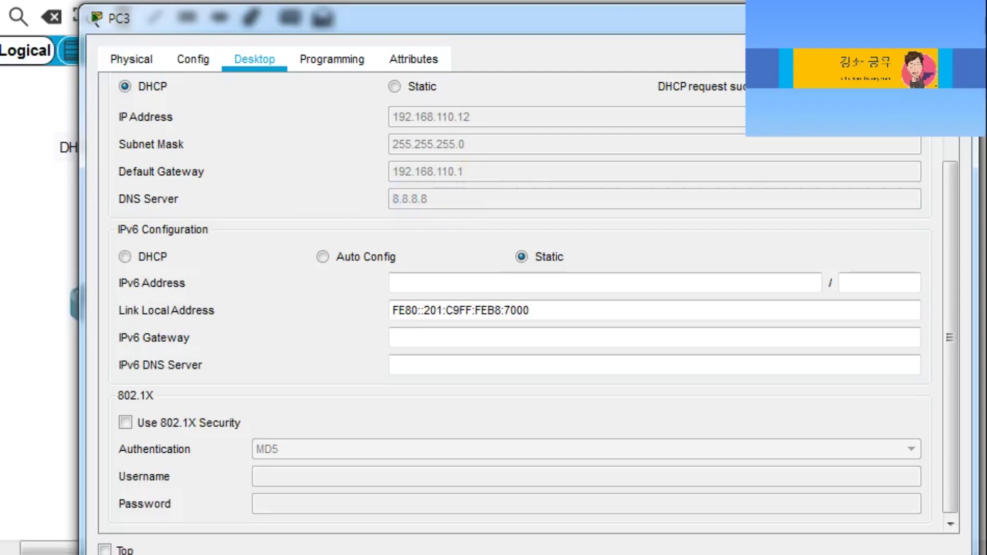
left_click(950, 15)
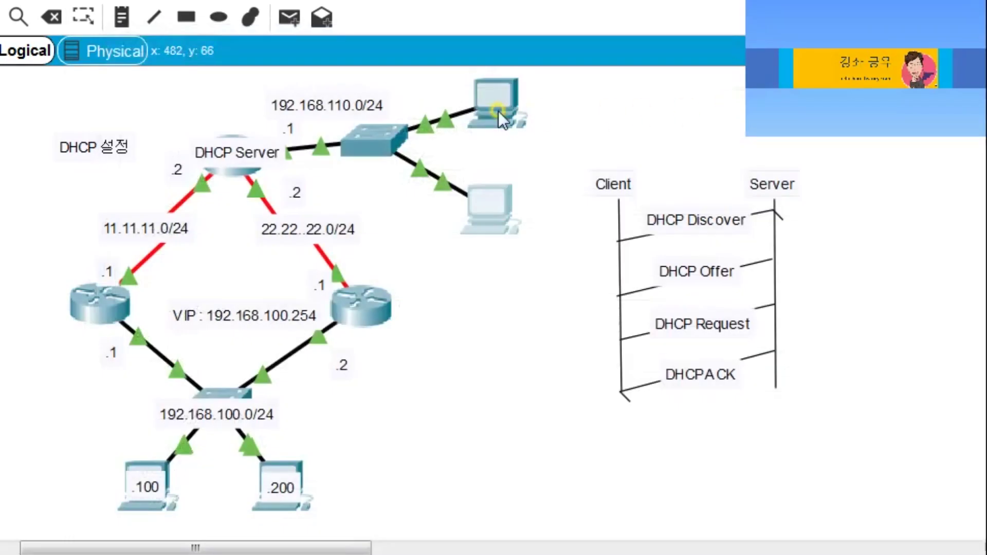
- Open PC2's IP configuration and check the IPv4 settings assigned by DHCP
left_click(498, 111)
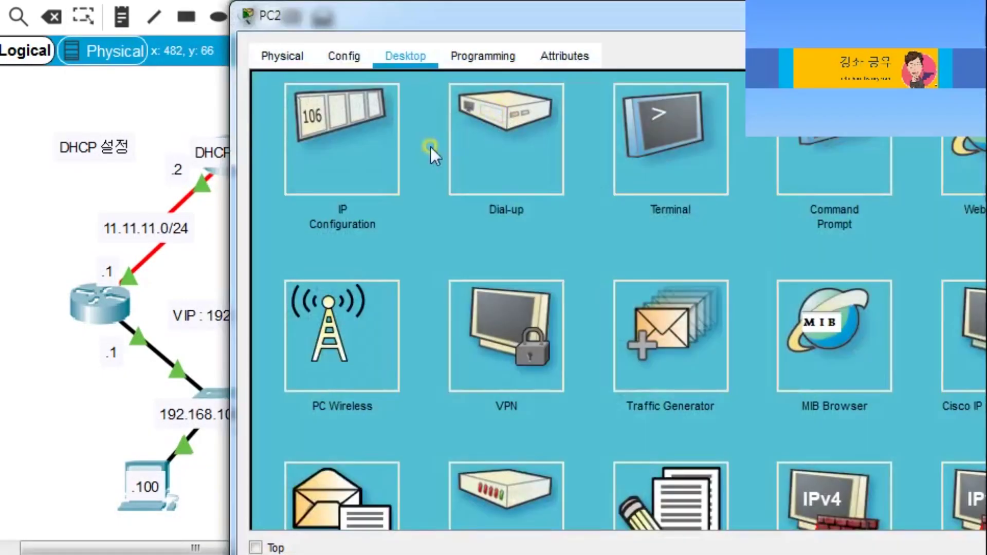
left_click(353, 144)
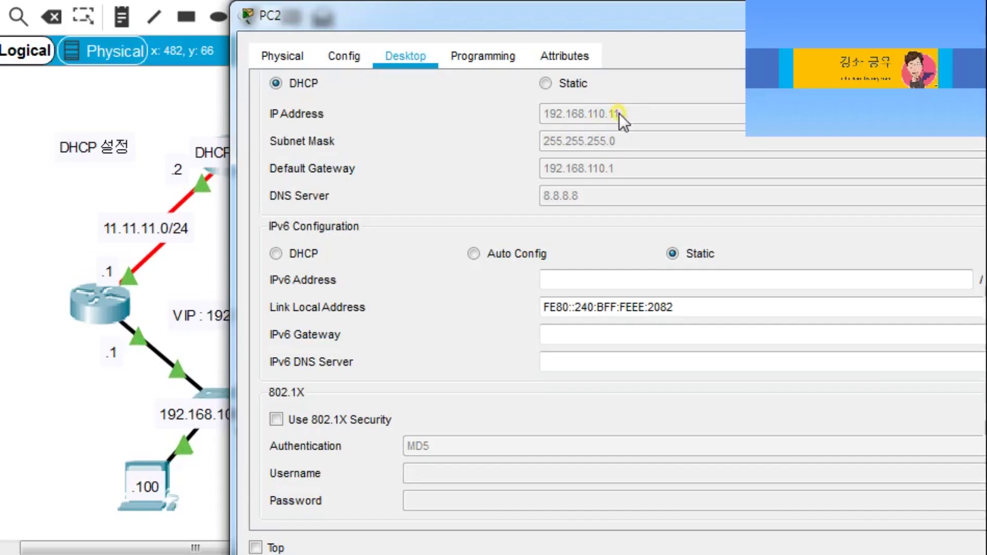
- Close PC2's IP configuration and ping 192.168.100.100 from its command prompt
left_click_drag(671, 25, 537, 32)
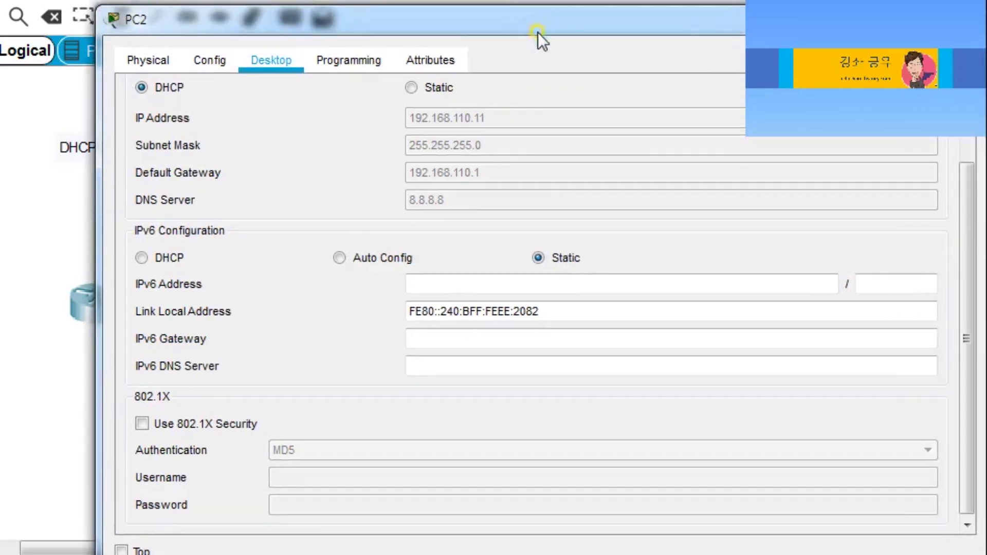
left_click_drag(603, 31, 600, 38)
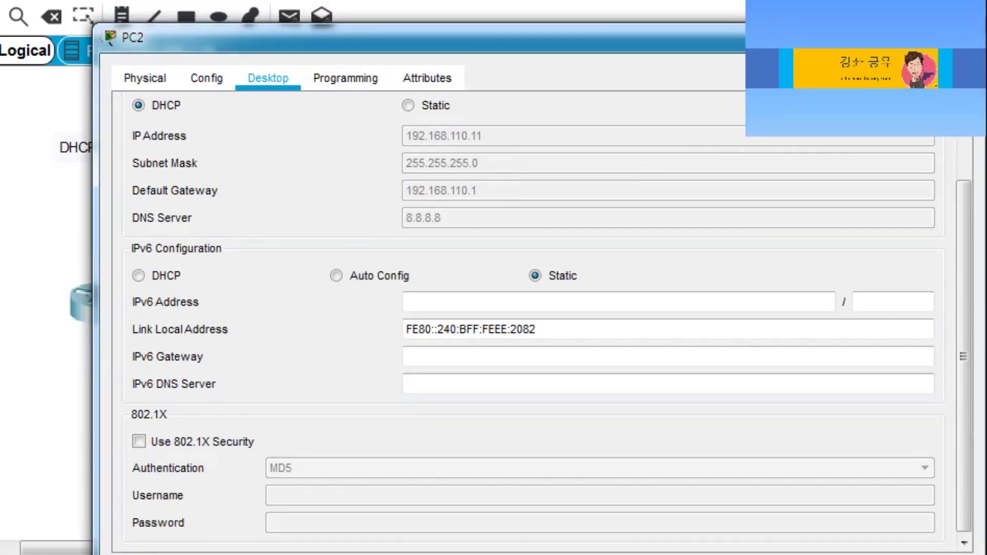
left_click_drag(963, 207, 963, 126)
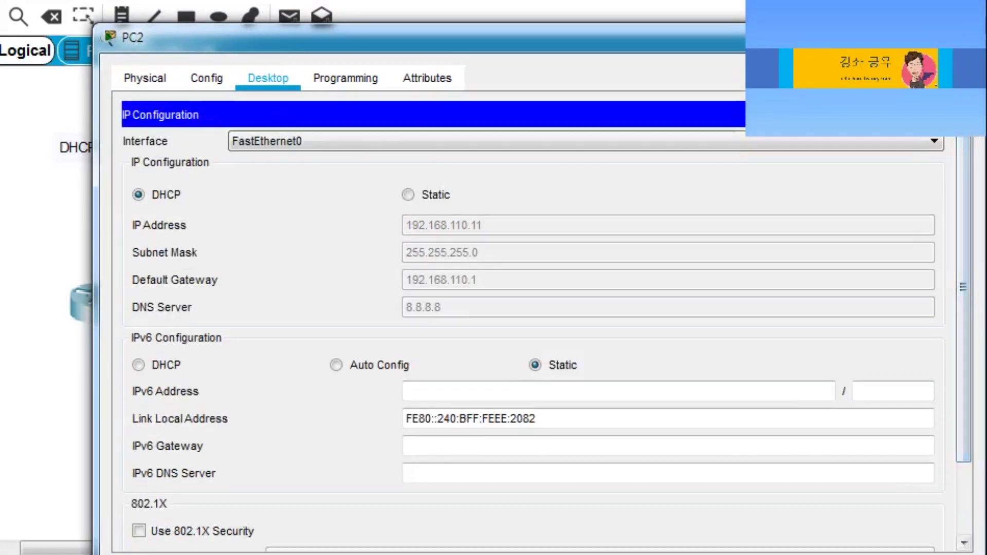
left_click(942, 115)
left_click_drag(377, 46, 554, 52)
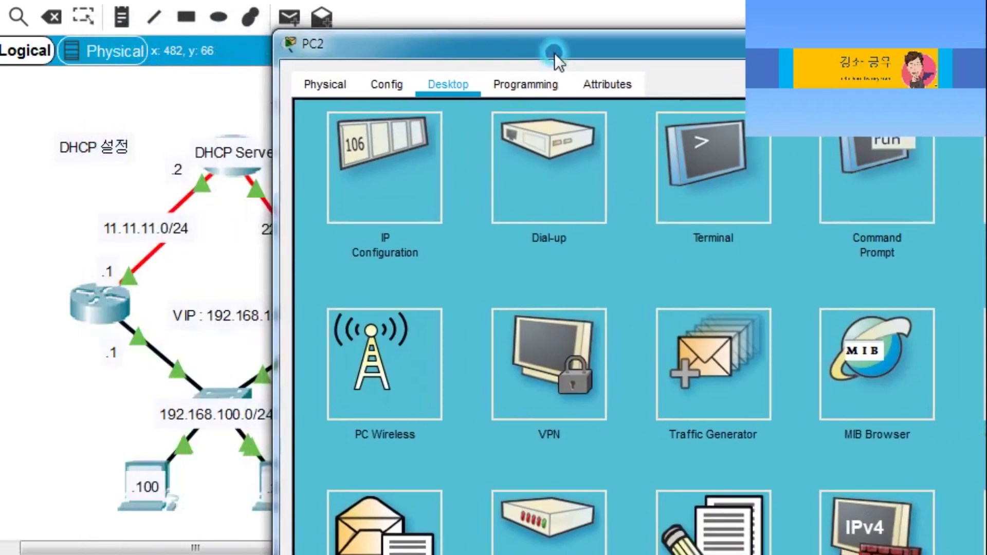
left_click(305, 343)
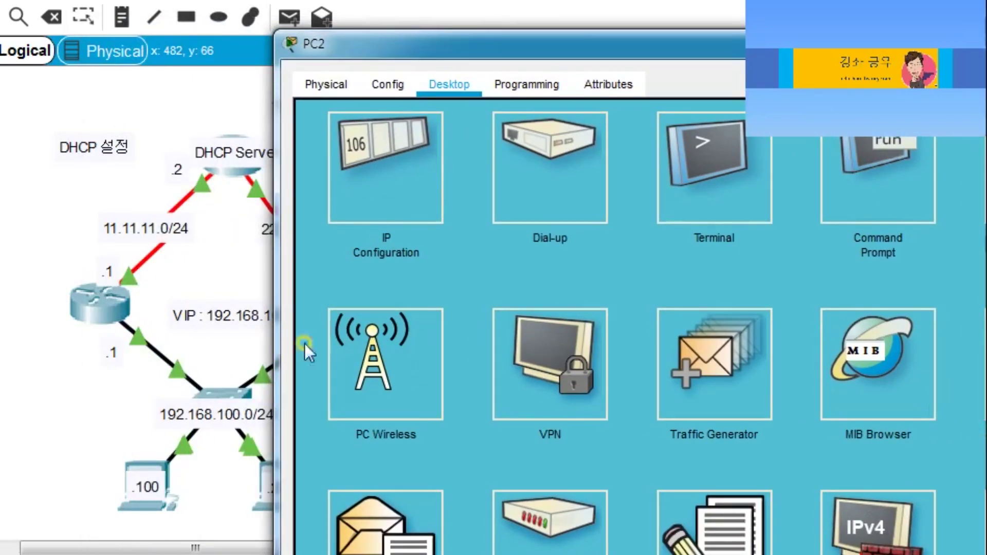
left_click(858, 186)
left_click_drag(664, 51, 645, 43)
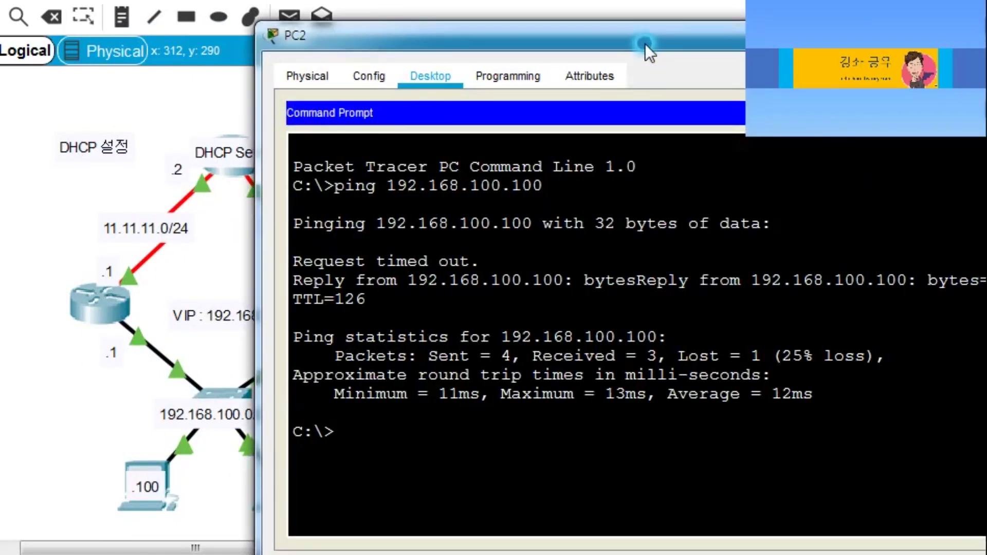
key("Up")
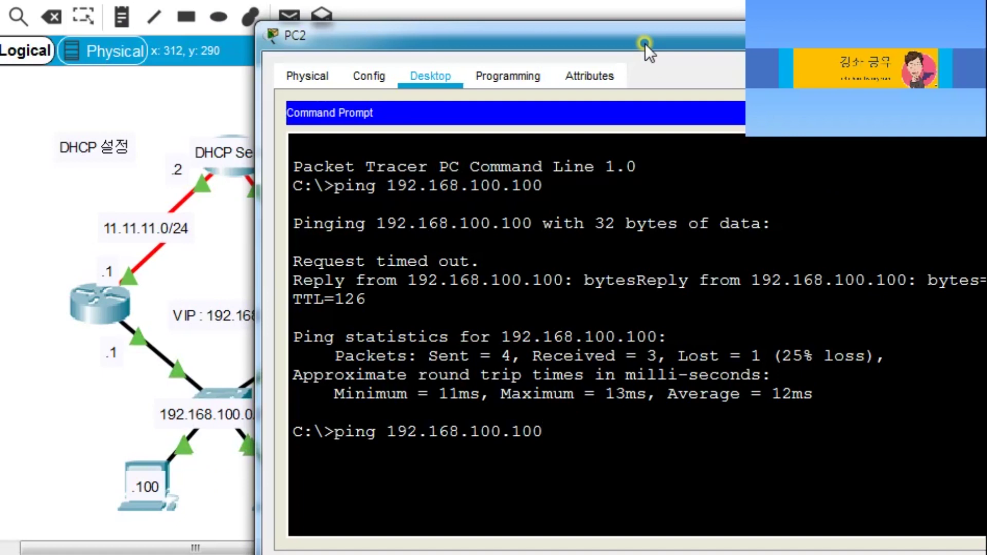
key("Return")
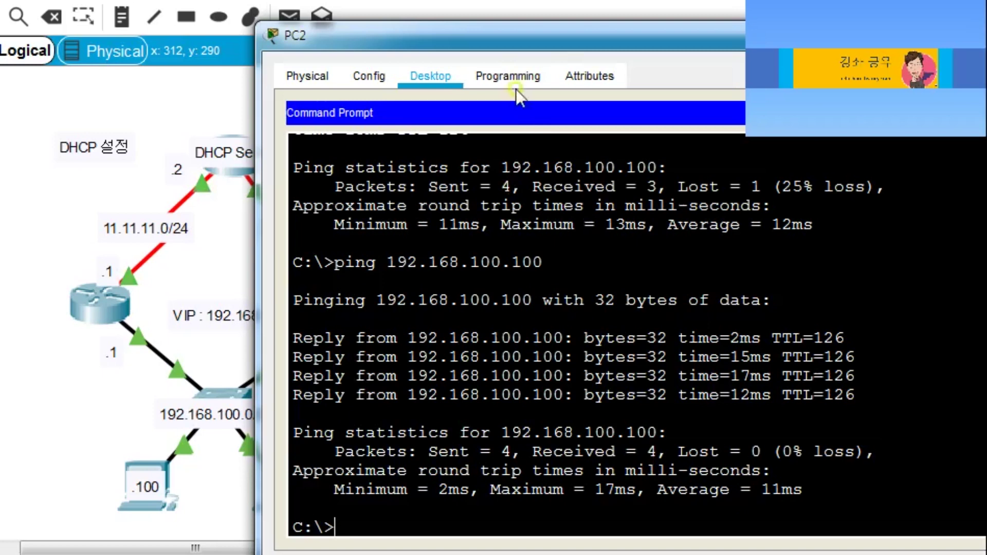
- Ping 192.168.100.200 from PC2's command prompt
left_click_drag(478, 39, 524, 20)
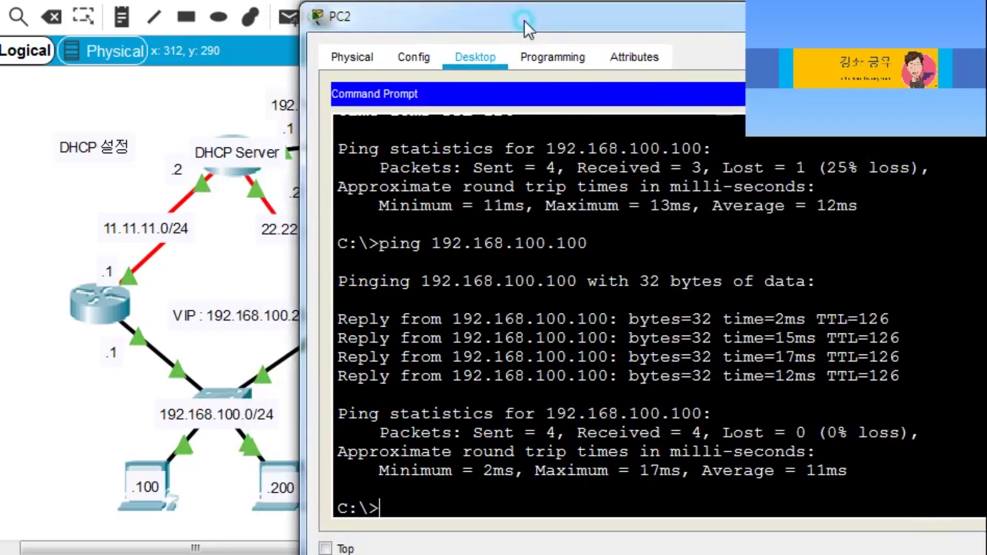
key("Up")
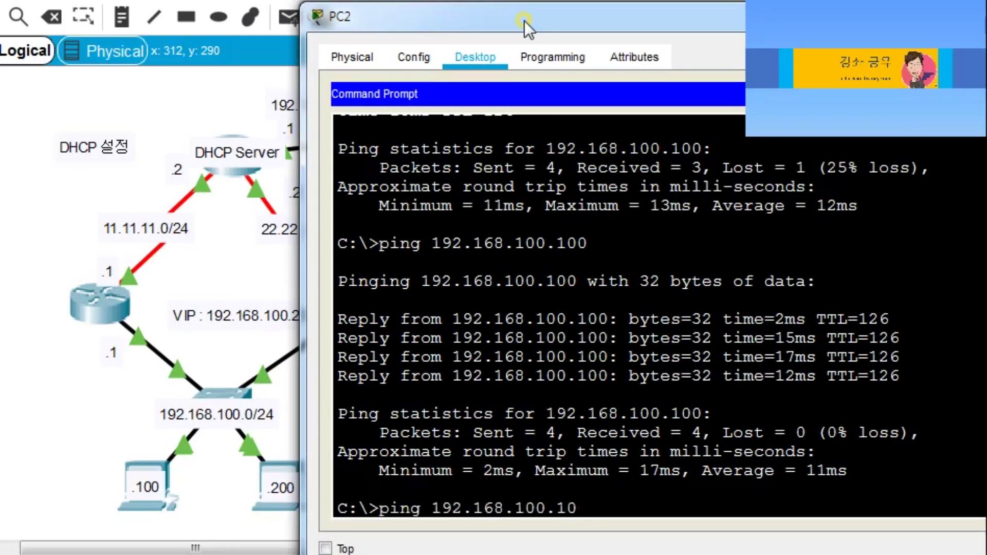
key("BackSpace")
key("BackSpace")
type("200")
key("Return")
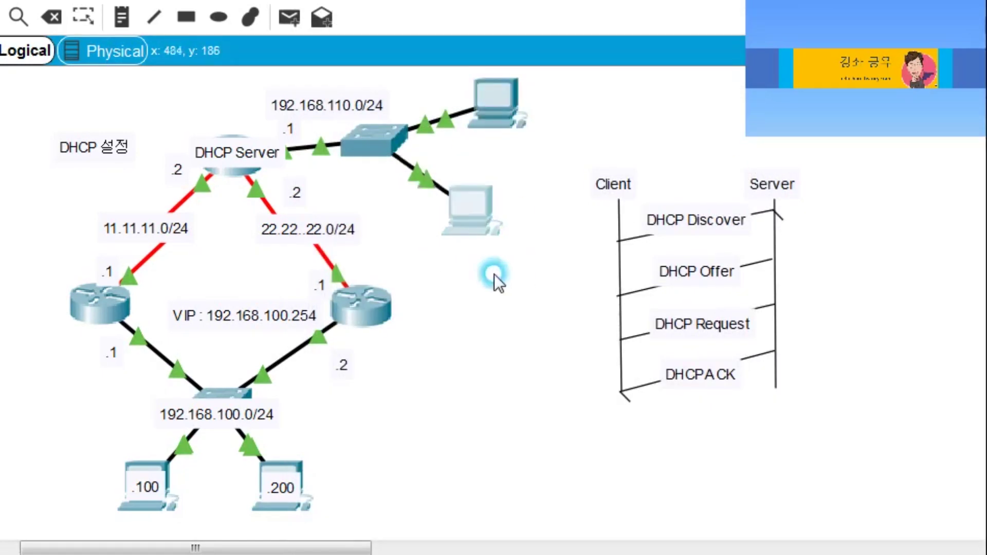
- Shift the lower PC on the 192.168.110.0/24 network slightly within the topology
left_click_drag(495, 274, 521, 269)
left_click(505, 278)
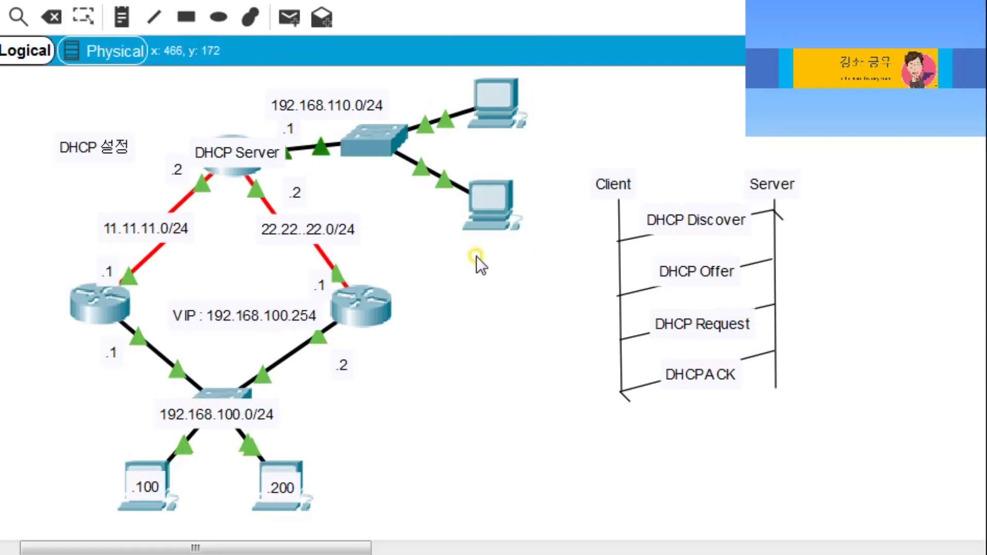
mouse_move(476, 253)
- Reopen PC2's IP configuration, check its DHCP-assigned IPv4 settings and close the PC2 window
left_click(503, 100)
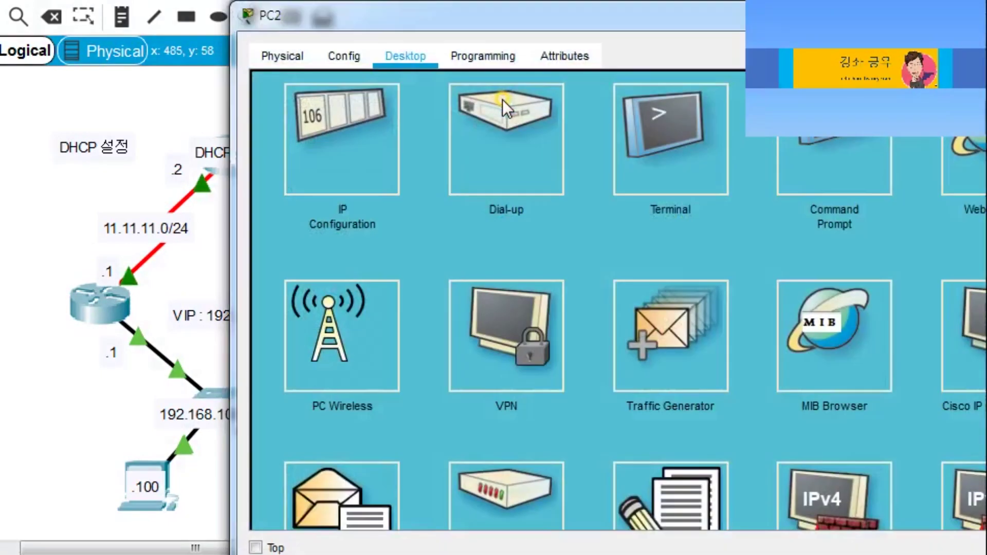
left_click(356, 140)
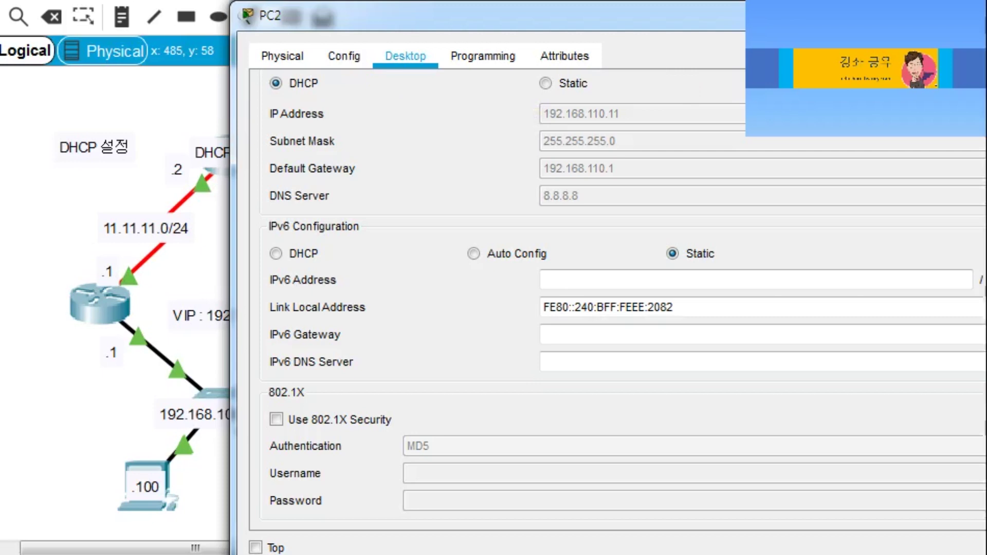
left_click(978, 7)
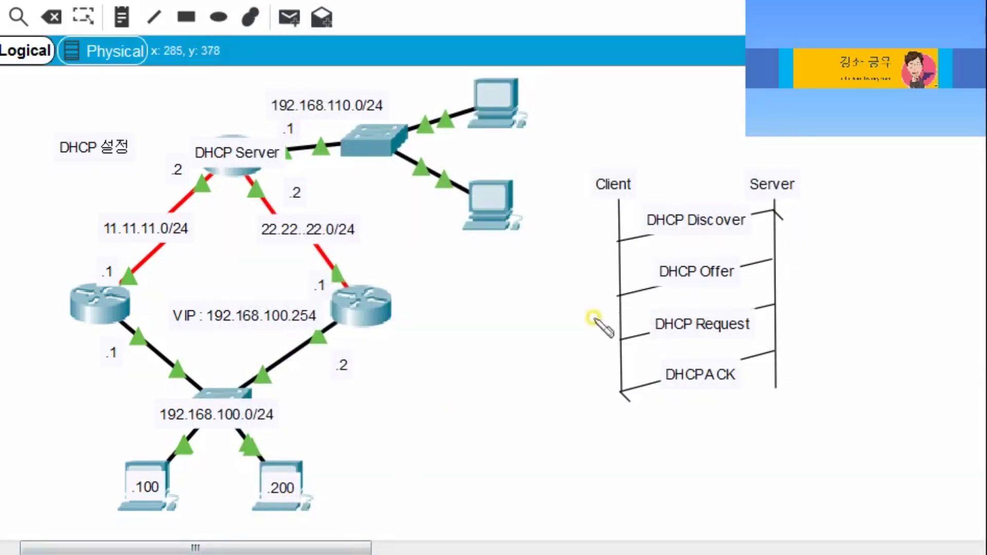
mouse_move(764, 182)
left_mouse_down()
mouse_move(705, 128)
mouse_move(608, 170)
mouse_move(646, 170)
left_mouse_up()
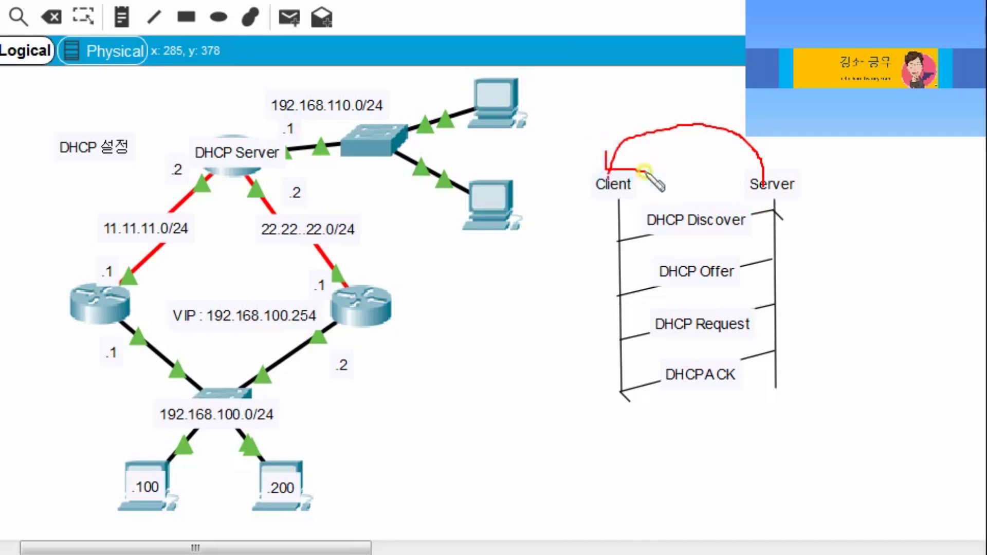
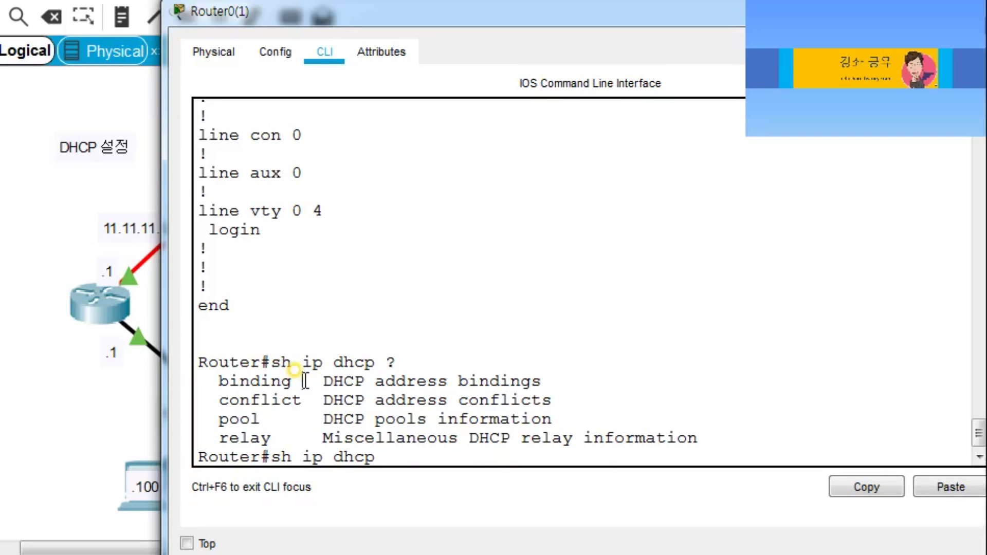
- Examine the binding, conflict, pool and relay options of sh ip dhcp in the router's CLI and move its window off the topology
left_click_drag(207, 381, 306, 384)
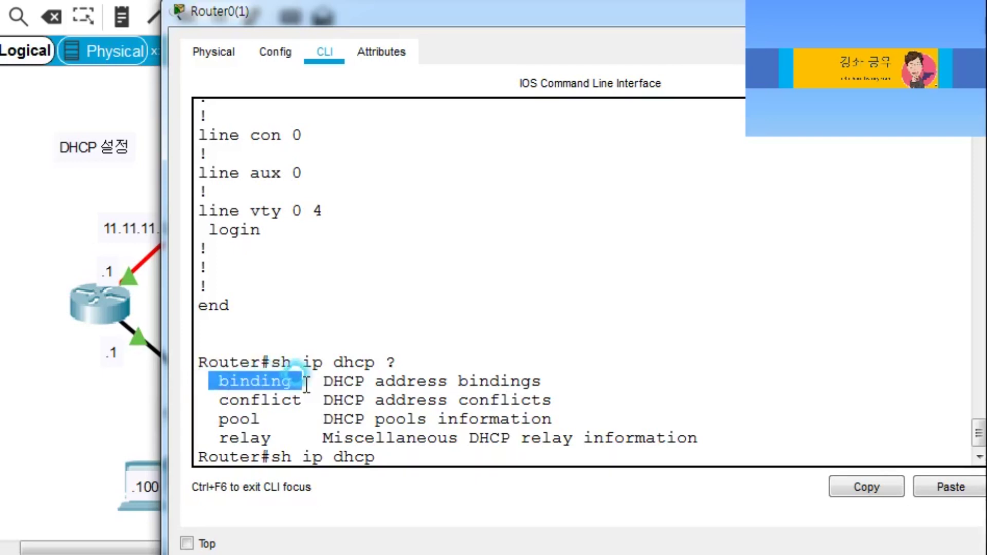
left_click(307, 384)
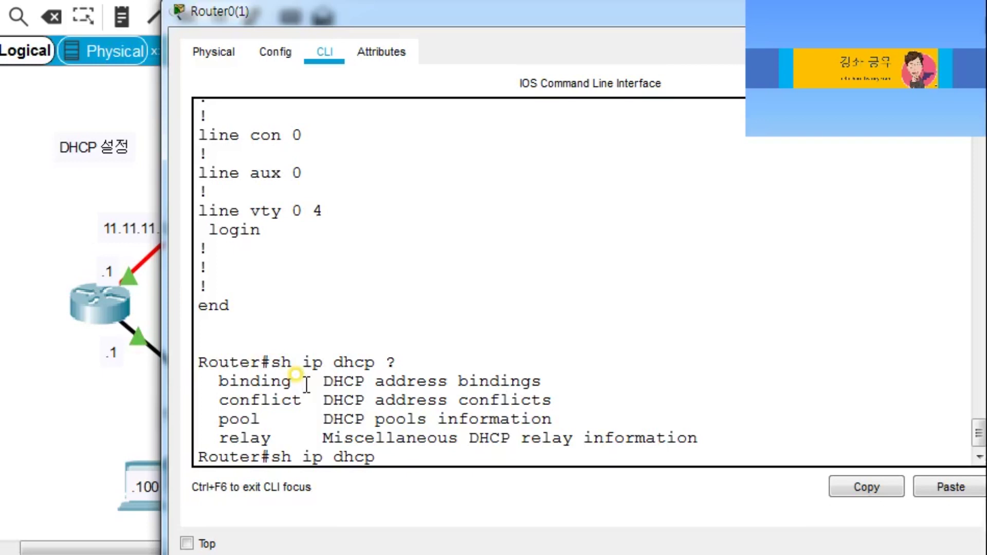
mouse_move(287, 402)
left_mouse_down()
mouse_move(211, 401)
mouse_move(304, 408)
mouse_move(269, 398)
mouse_move(194, 401)
mouse_move(302, 407)
left_mouse_up()
left_click(302, 407)
left_click(301, 404)
left_click_drag(220, 419, 264, 419)
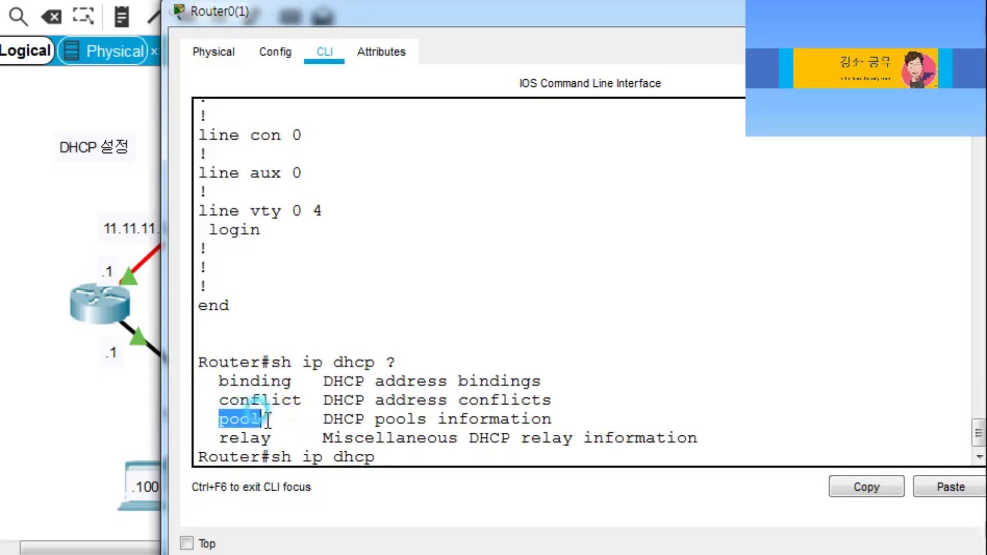
left_click(267, 419)
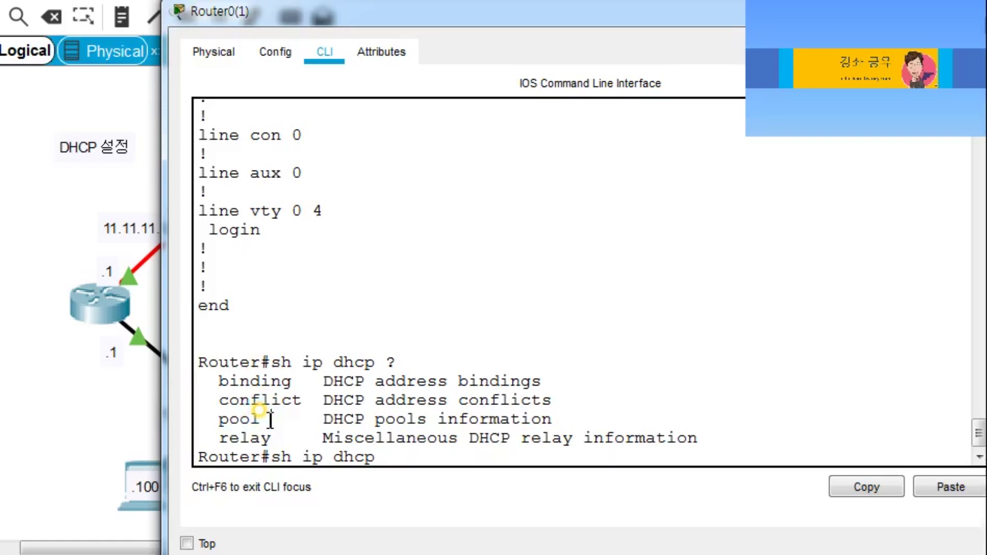
mouse_move(220, 438)
left_mouse_down()
mouse_move(289, 441)
mouse_move(207, 434)
mouse_move(216, 438)
left_mouse_up()
left_click(289, 441)
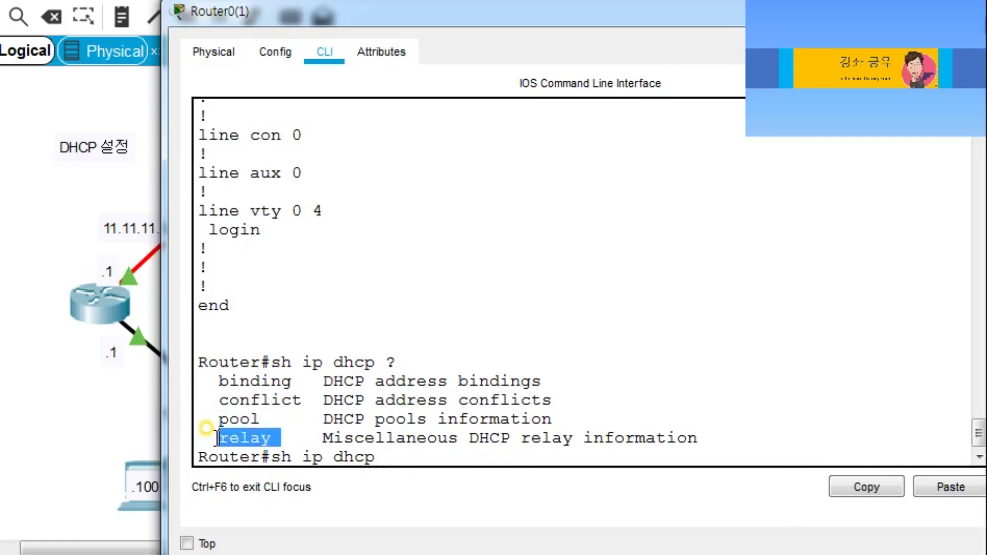
left_click_drag(409, 21, 652, 48)
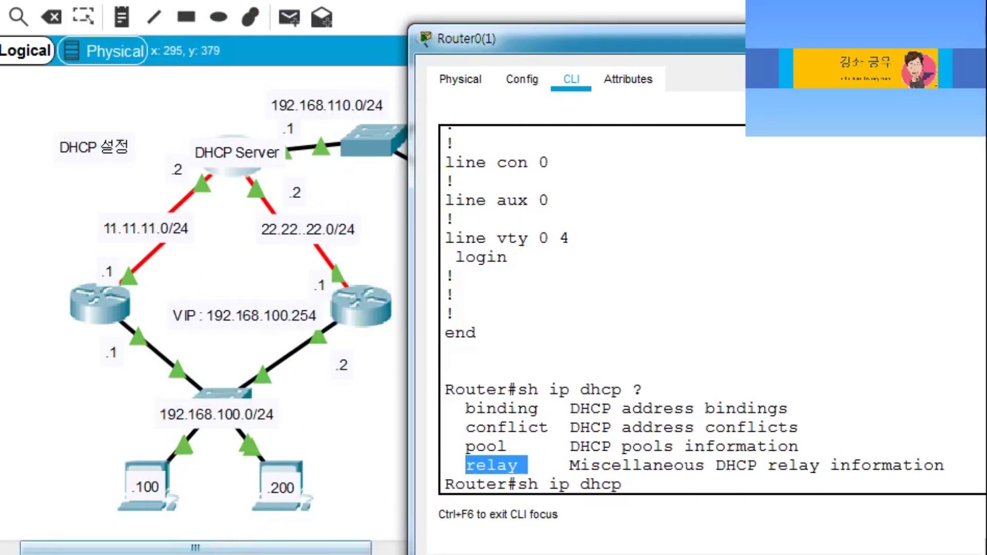
left_click(213, 465)
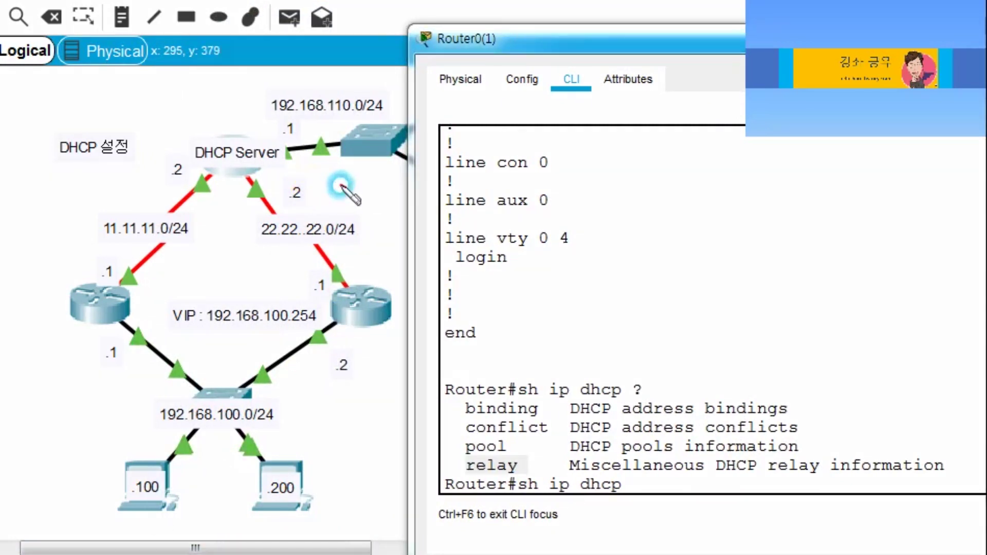
mouse_move(345, 187)
left_mouse_down()
mouse_move(318, 123)
mouse_move(402, 97)
mouse_move(504, 137)
mouse_move(456, 206)
mouse_move(379, 209)
mouse_move(340, 182)
left_mouse_up()
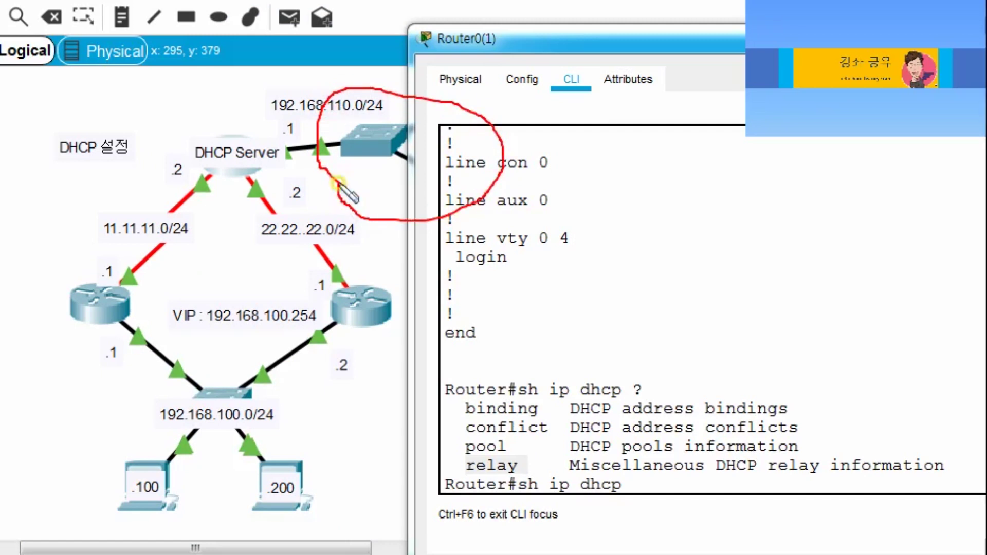
mouse_move(250, 142)
left_mouse_down()
mouse_move(300, 125)
mouse_move(299, 139)
left_mouse_up()
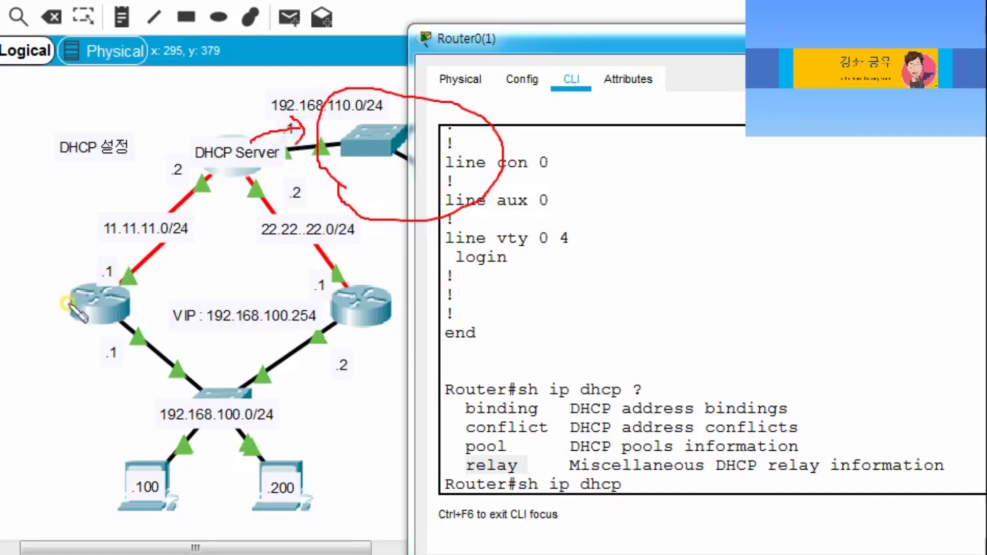
left_click_drag(75, 302, 26, 261)
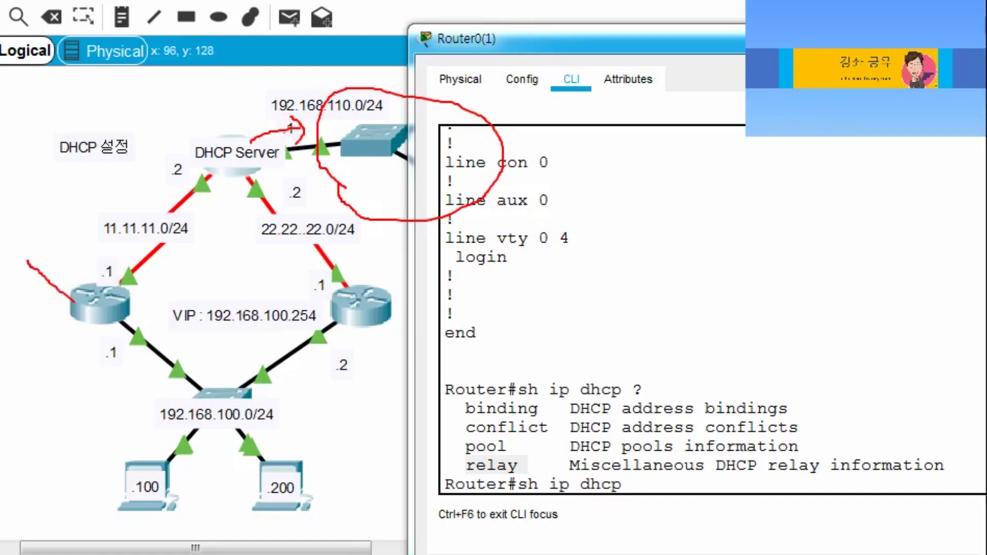
mouse_move(4, 203)
left_mouse_down()
mouse_move(8, 230)
mouse_move(43, 224)
mouse_move(43, 206)
left_mouse_up()
mouse_move(57, 220)
left_mouse_down()
mouse_move(79, 201)
mouse_move(84, 226)
left_mouse_up()
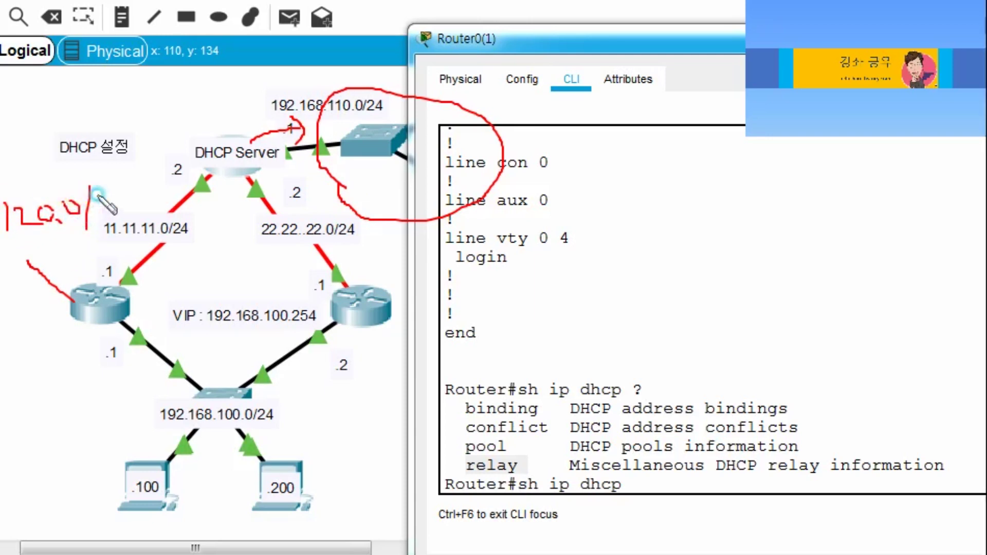
left_click_drag(102, 191, 121, 202)
left_click_drag(118, 191, 113, 211)
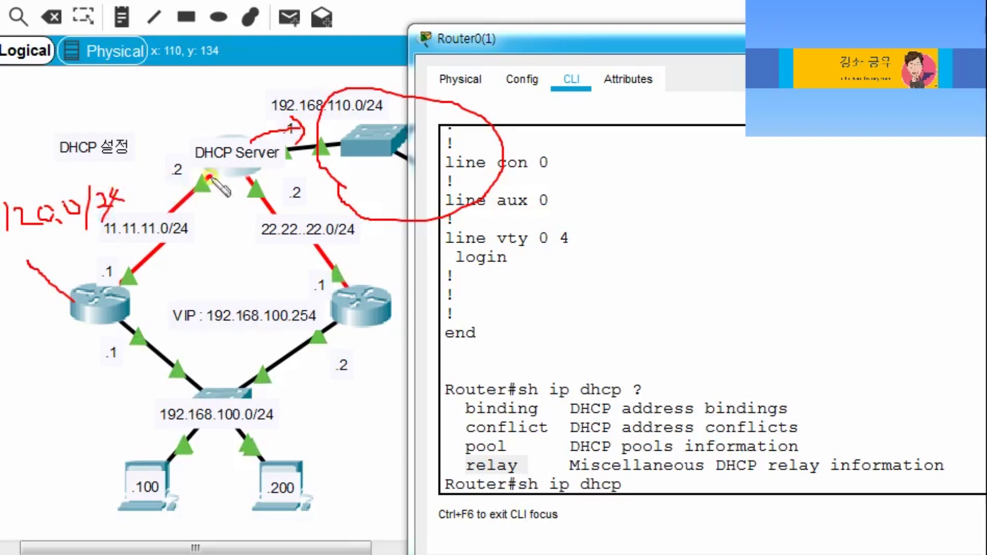
mouse_move(51, 246)
left_mouse_down()
mouse_move(84, 245)
mouse_move(149, 191)
mouse_move(40, 115)
mouse_move(18, 138)
mouse_move(18, 173)
mouse_move(53, 186)
mouse_move(19, 173)
left_mouse_up()
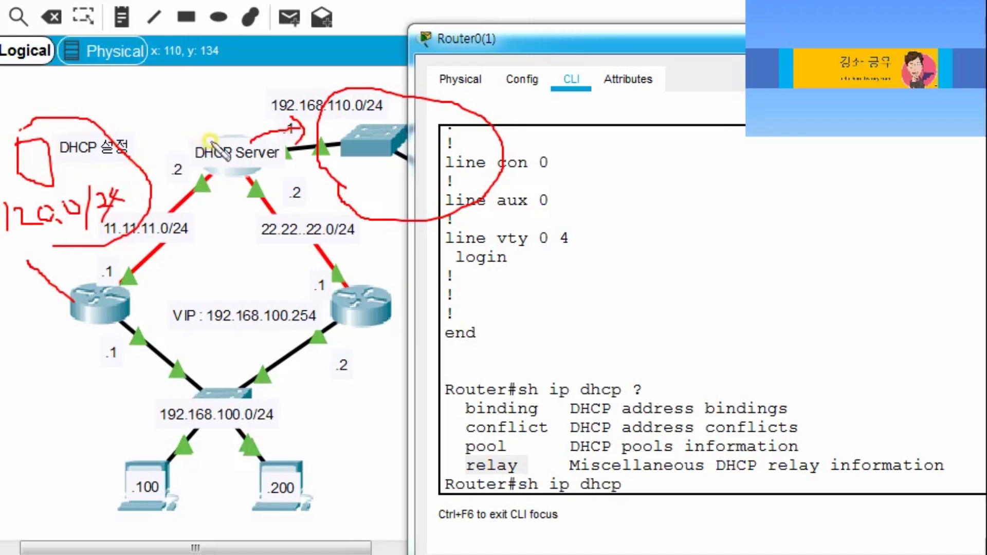
mouse_move(219, 139)
left_mouse_down()
mouse_move(155, 91)
mouse_move(59, 128)
left_mouse_up()
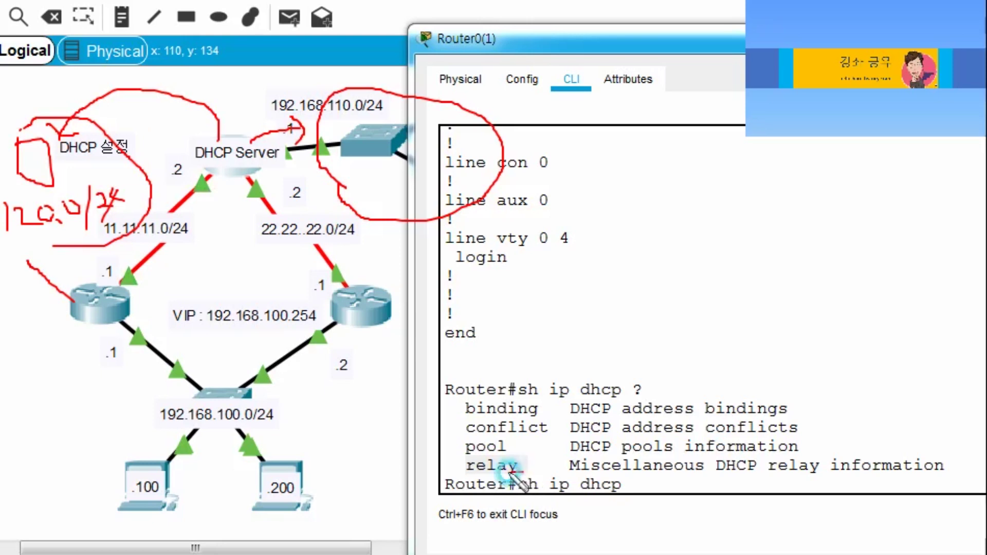
mouse_move(511, 469)
left_mouse_down()
mouse_move(458, 463)
mouse_move(528, 462)
left_mouse_up()
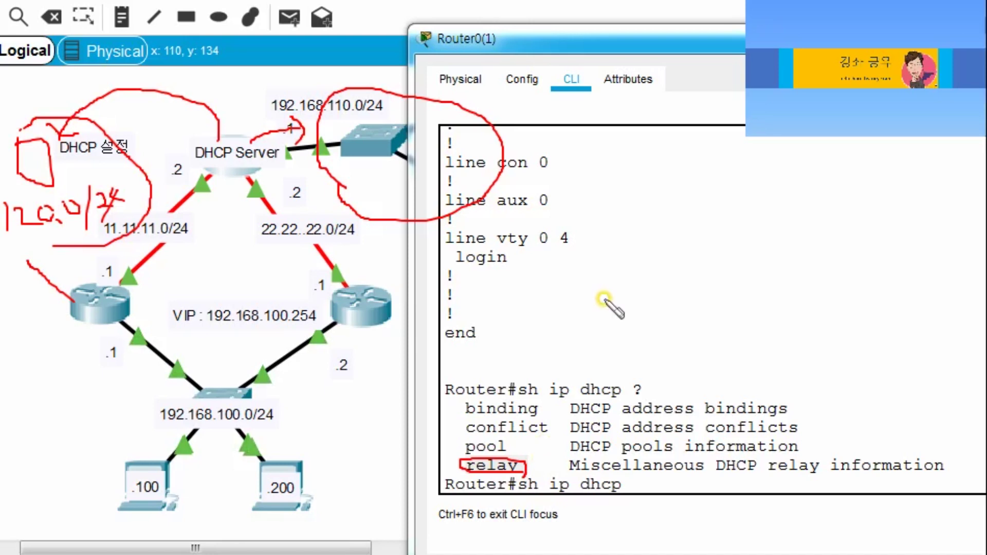
left_click_drag(538, 470, 461, 469)
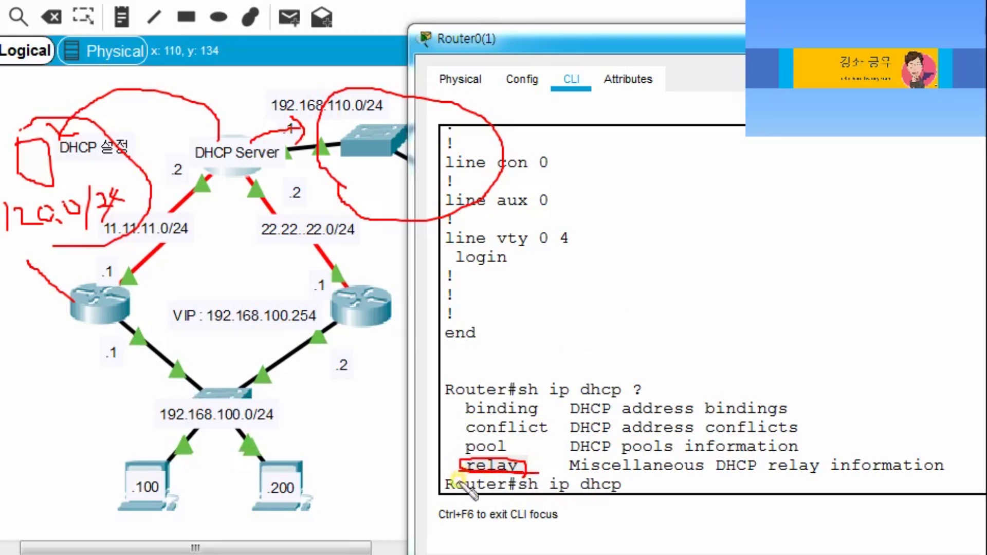
key("Escape")
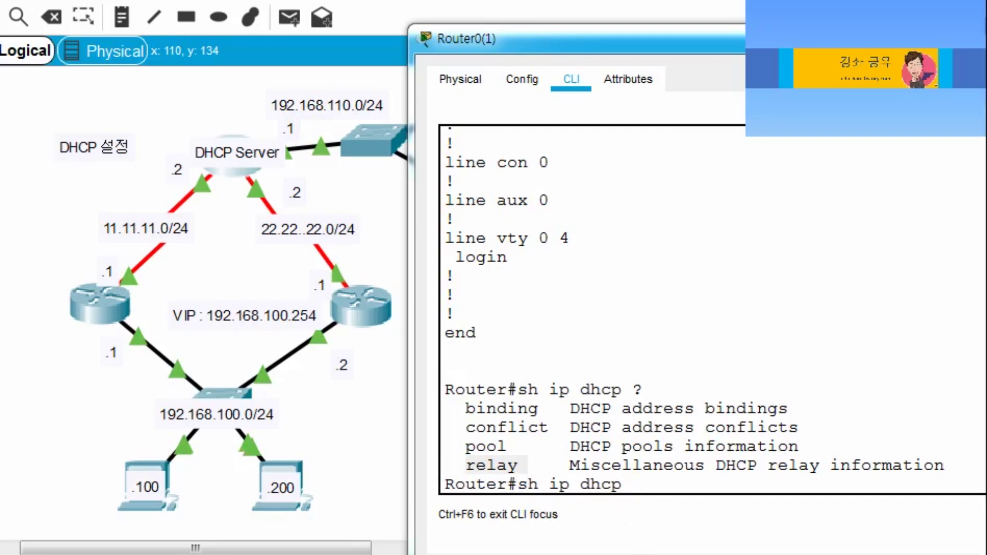
- List the router's DHCP address bindings with sh ip dhcp binding and widen the CLI window to fit each entry on one line
left_click(645, 484)
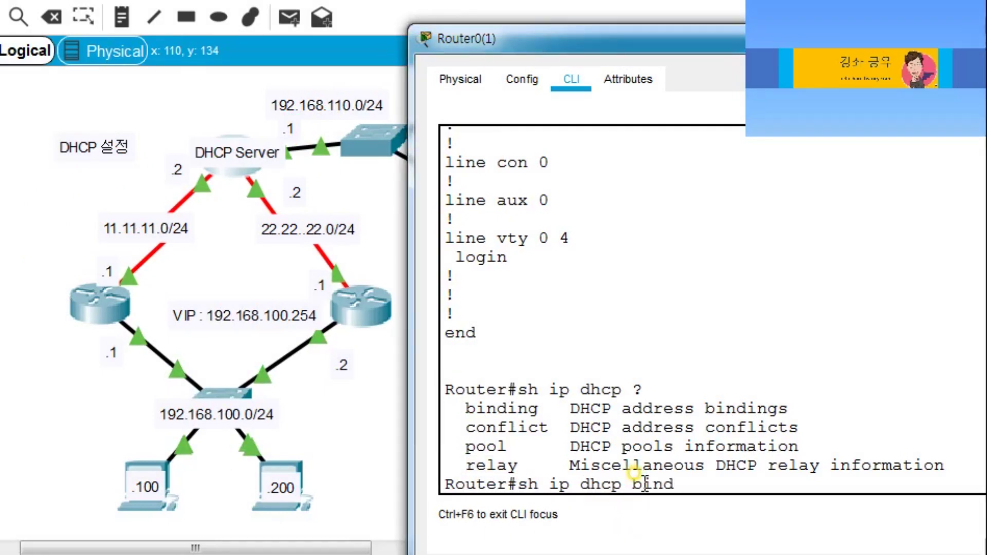
type("g")
key("Return")
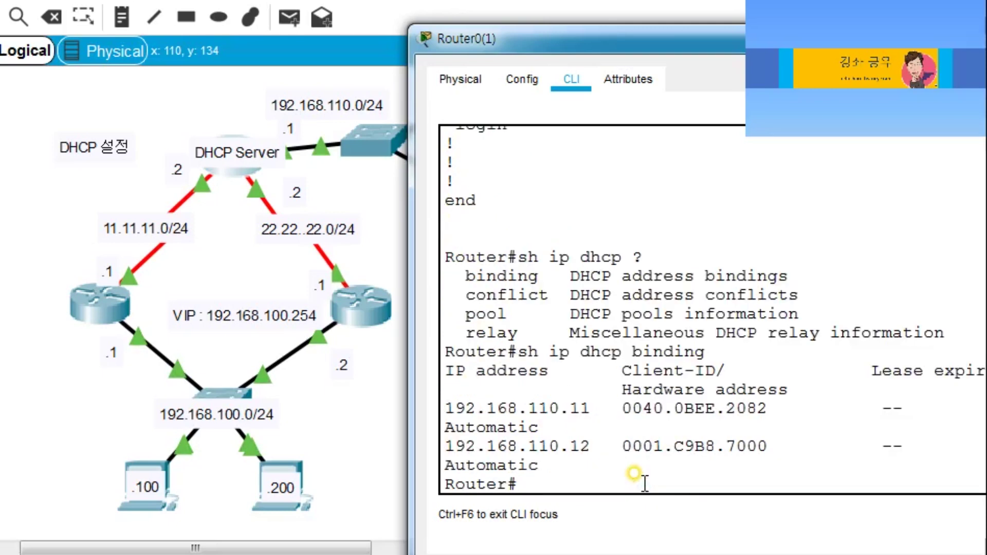
left_click_drag(411, 353, 142, 333)
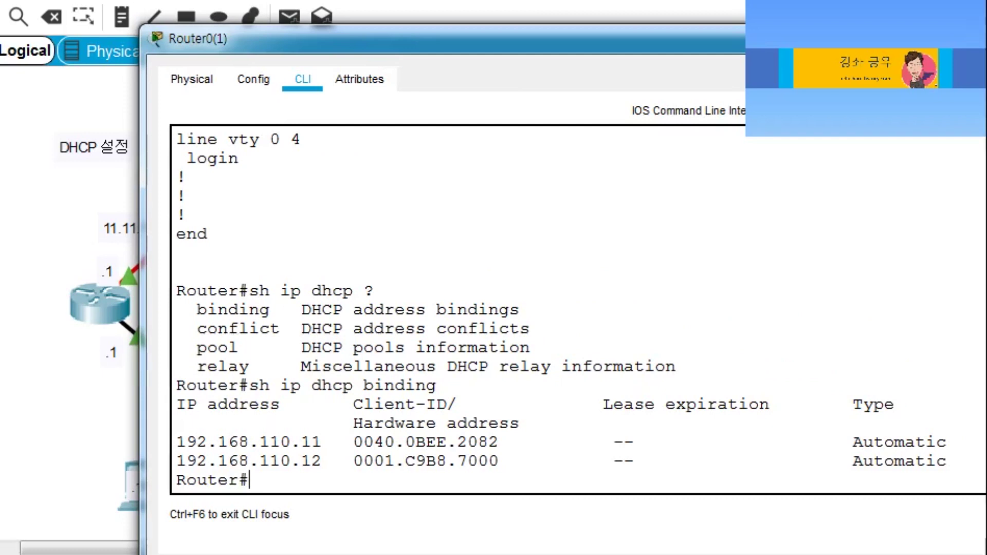
mouse_move(986, 324)
left_mouse_down()
mouse_move(973, 323)
mouse_move(986, 322)
left_mouse_up()
scroll(479, 419, "down", 2)
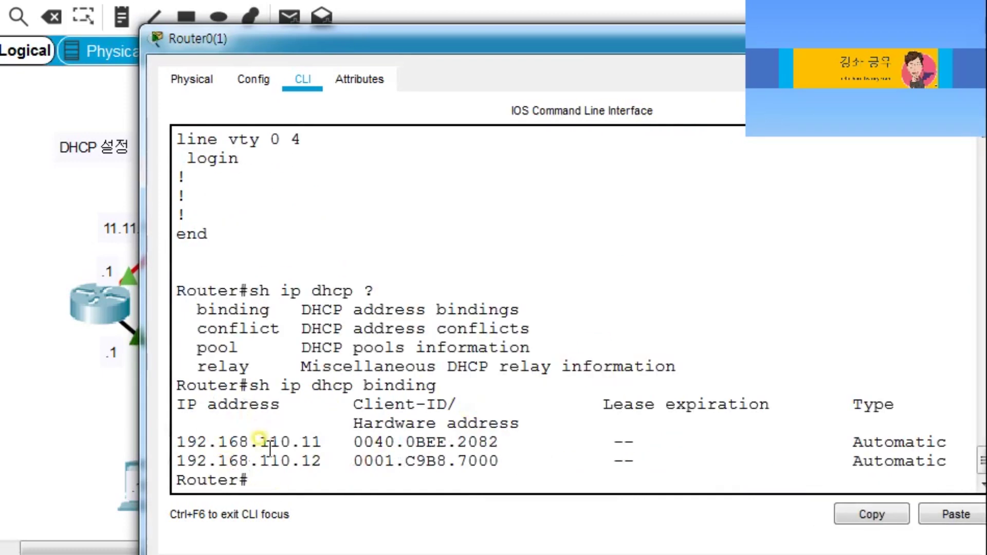
- Examine the leased IP addresses, assignment type and lease expiration in the DHCP binding table, moving the router window to reveal all columns
left_click_drag(250, 442, 321, 442)
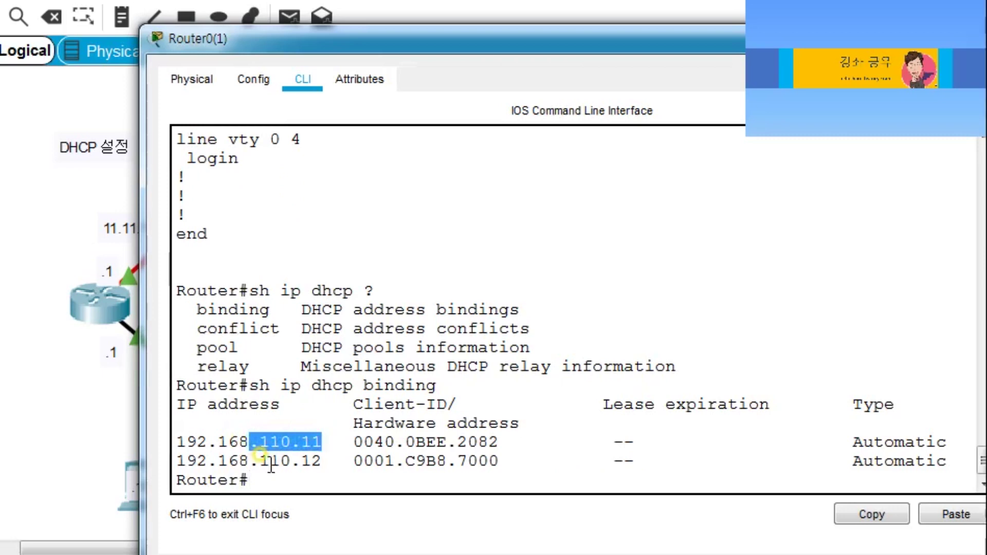
left_click_drag(259, 461, 278, 443)
left_click(345, 432)
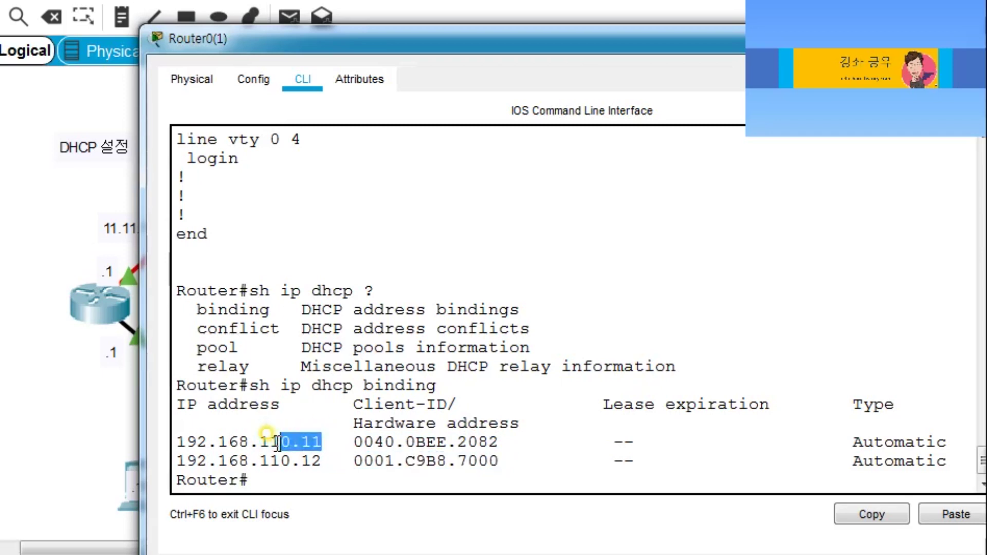
left_click_drag(843, 441, 948, 442)
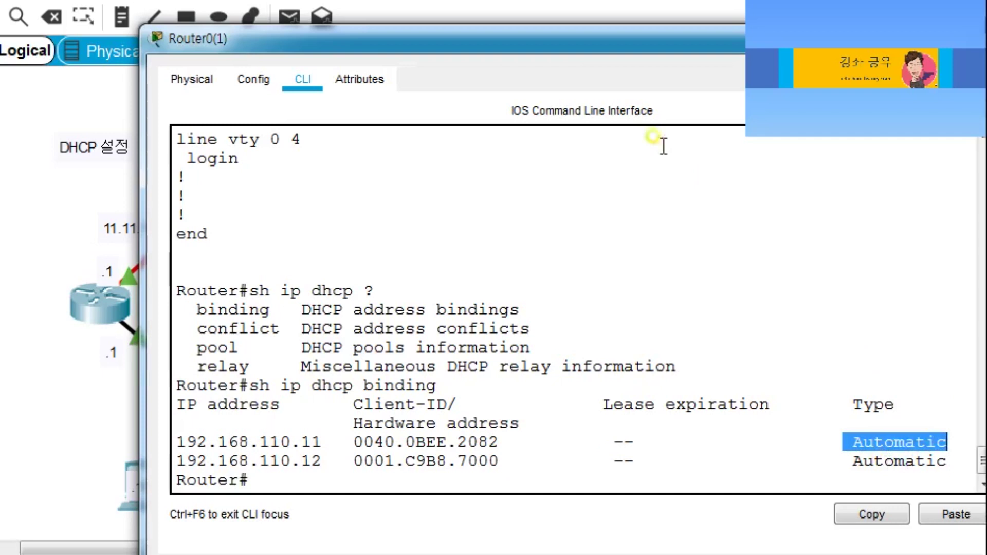
left_click_drag(637, 40, 539, 45)
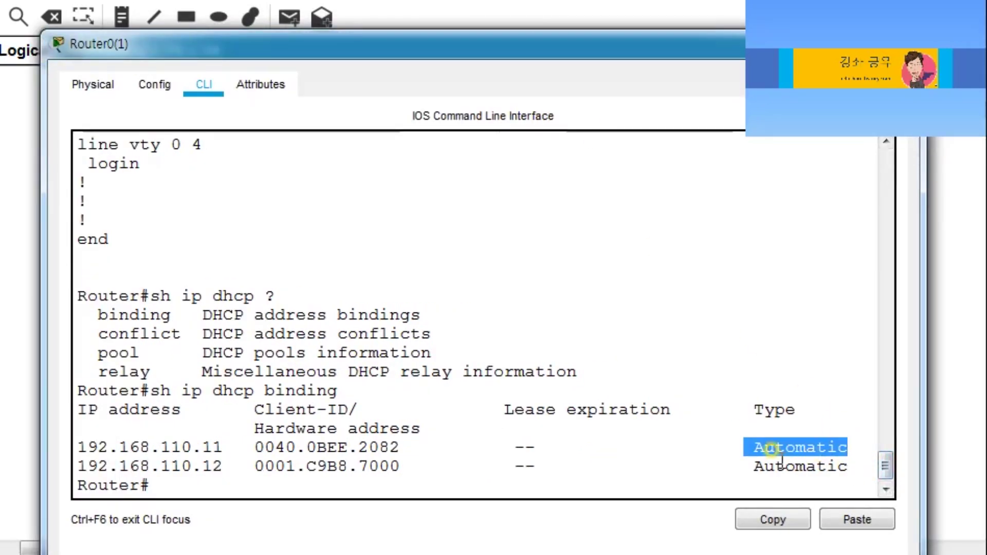
left_click_drag(503, 410, 670, 422)
left_click(669, 409)
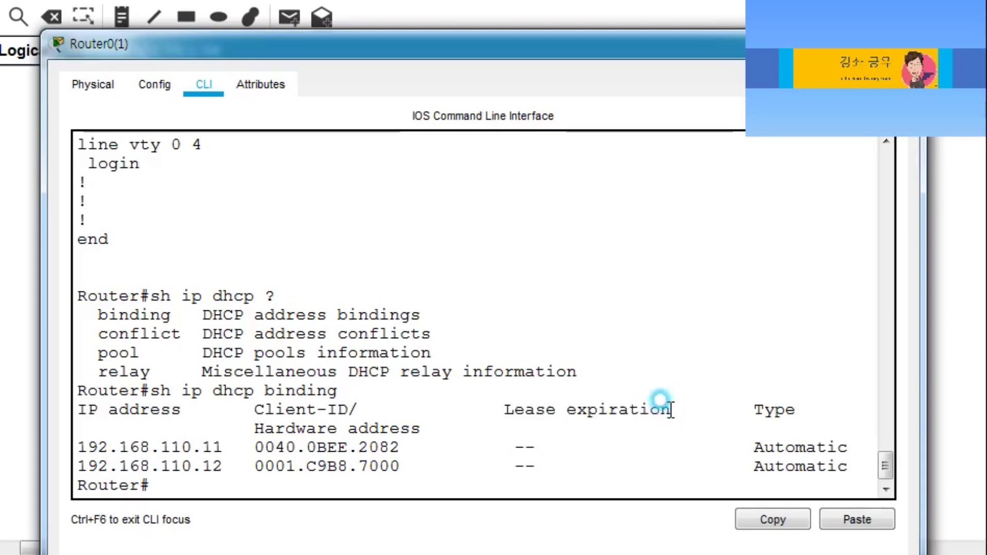
left_click_drag(506, 450, 546, 466)
- Display the router's DHCP address conflicts with sh ip dhcp conflict
left_click(150, 486)
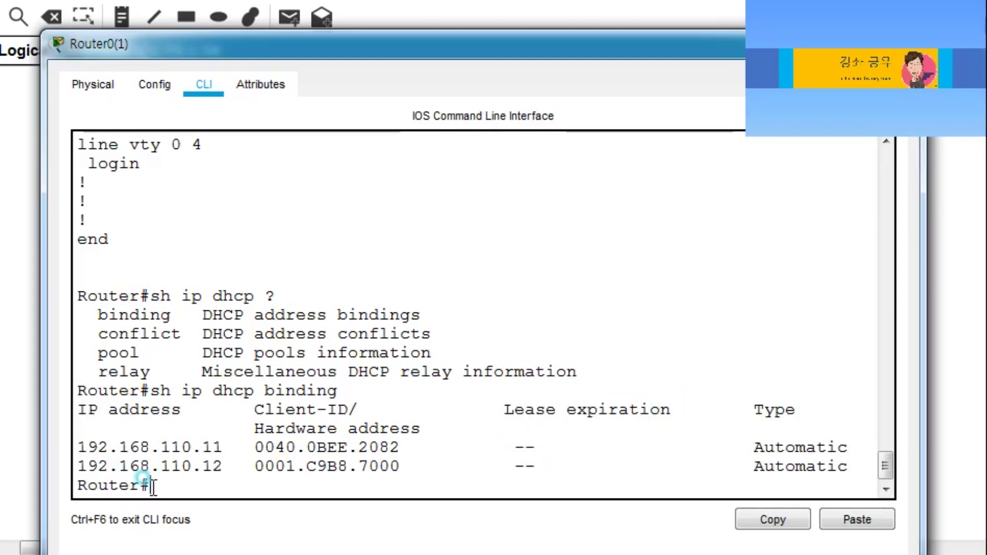
key("Up")
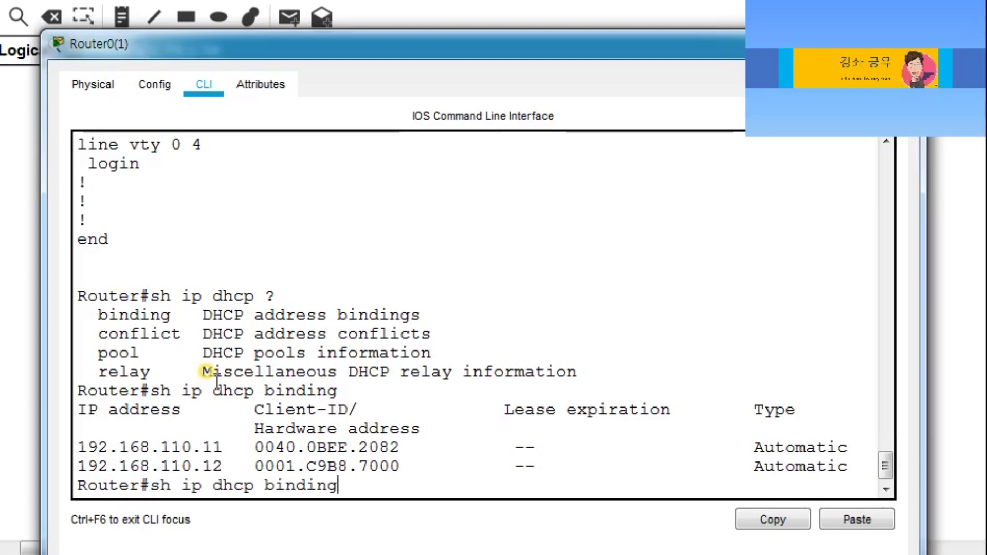
key("BackSpace")
type("lict")
key("Return")
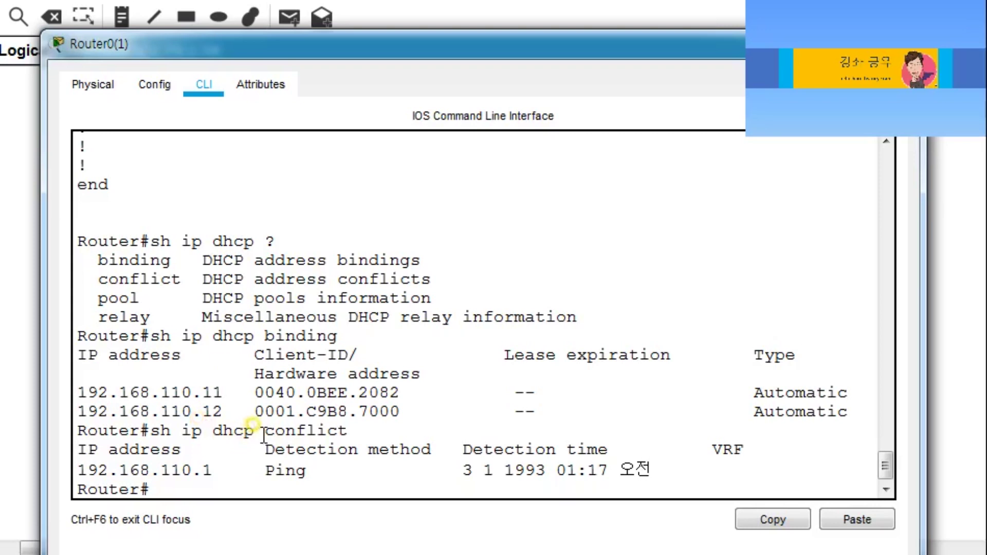
- Examine the conflicting IP address listed in the DHCP conflict output
left_click_drag(264, 435, 363, 434)
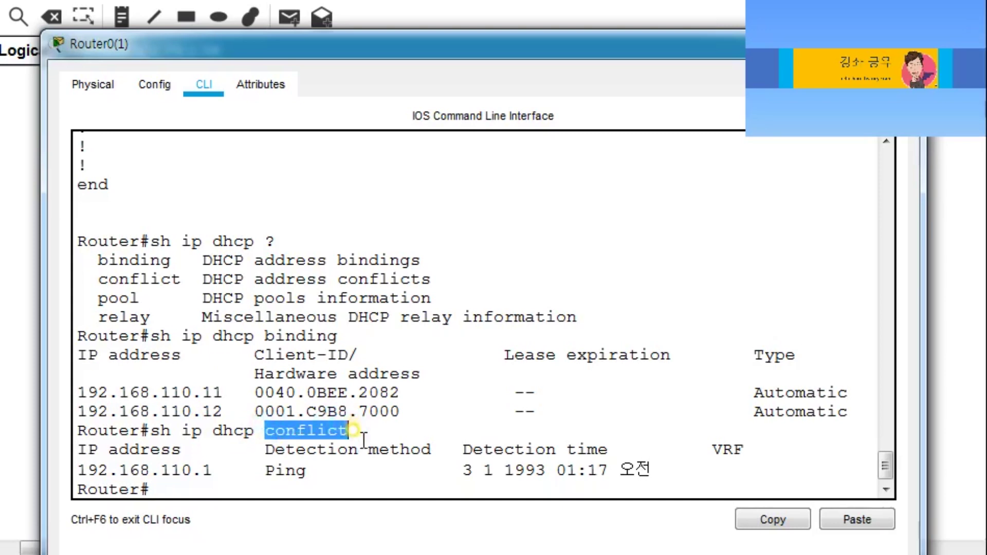
left_click(362, 441)
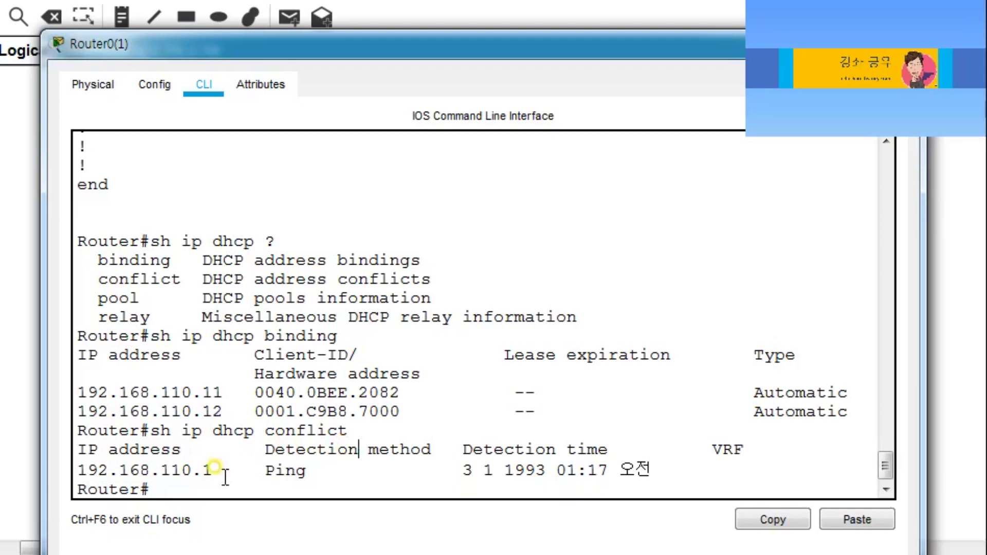
left_click_drag(211, 471, 122, 471)
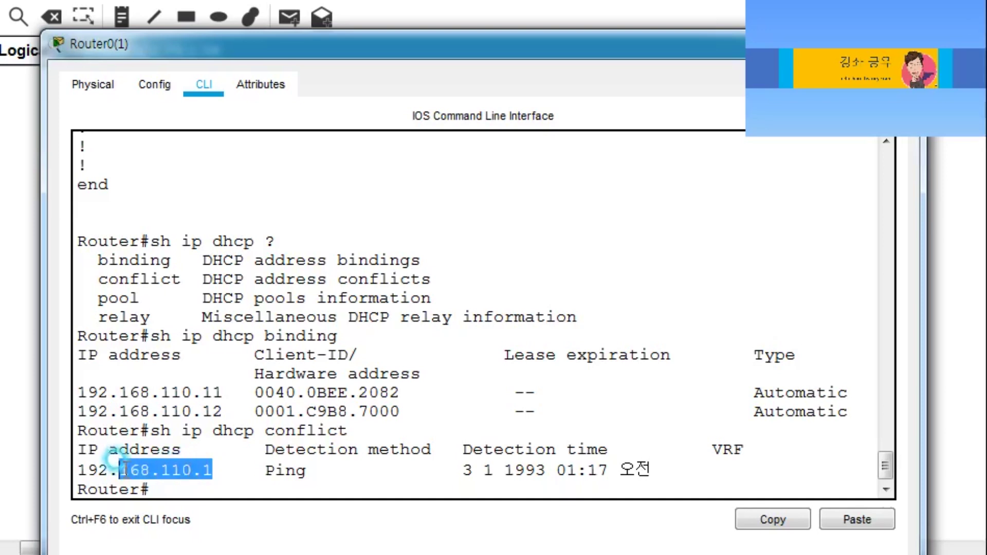
left_click(216, 470)
left_click_drag(215, 470, 72, 456)
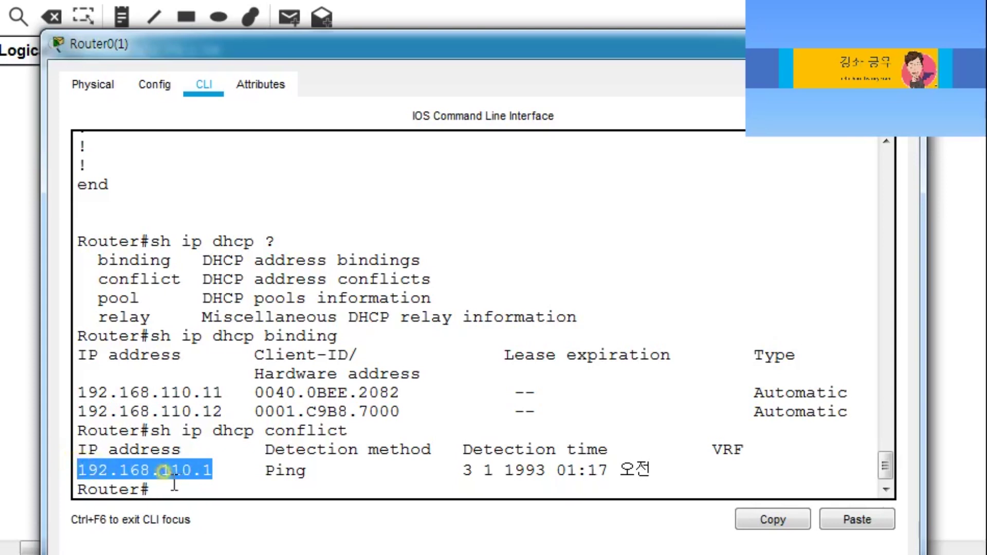
left_click(216, 472)
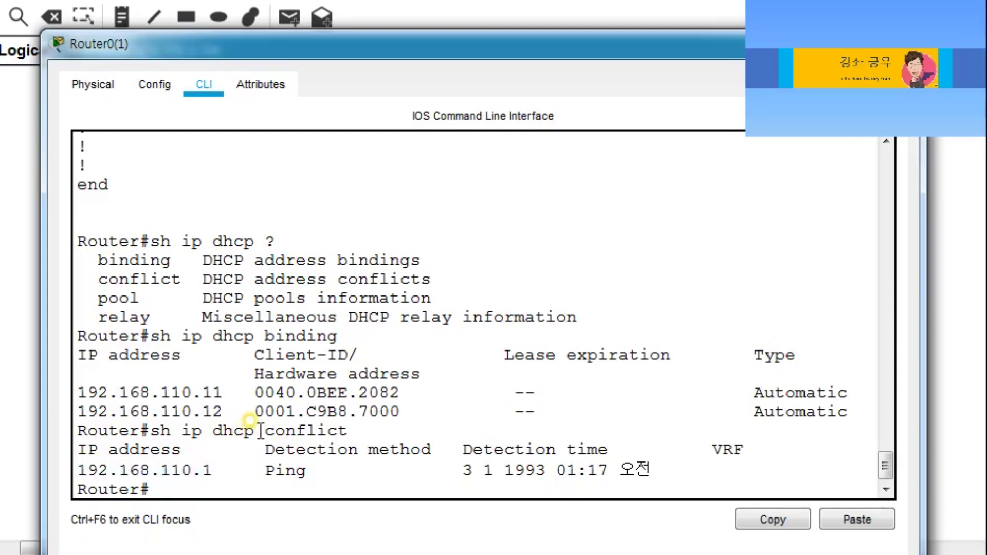
left_click_drag(262, 430, 353, 434)
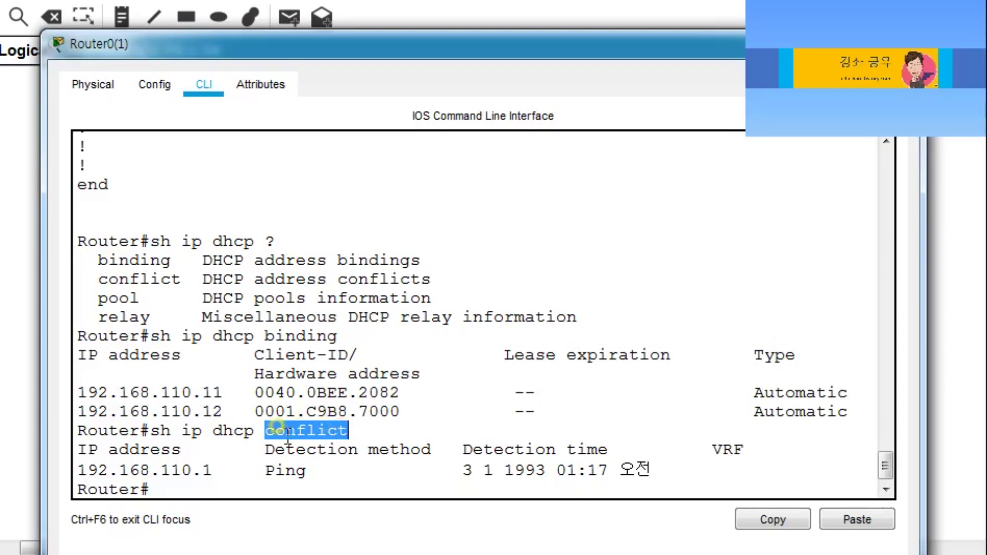
- Check the options of sh ip dhcp pool, display the edushare pool's details and widen the CLI window slightly
left_click(193, 472)
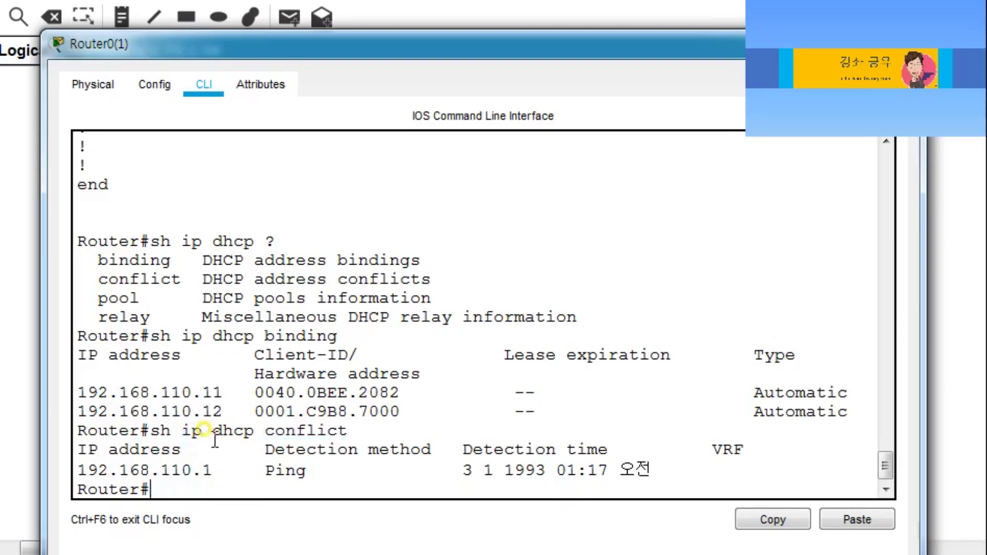
key("Up")
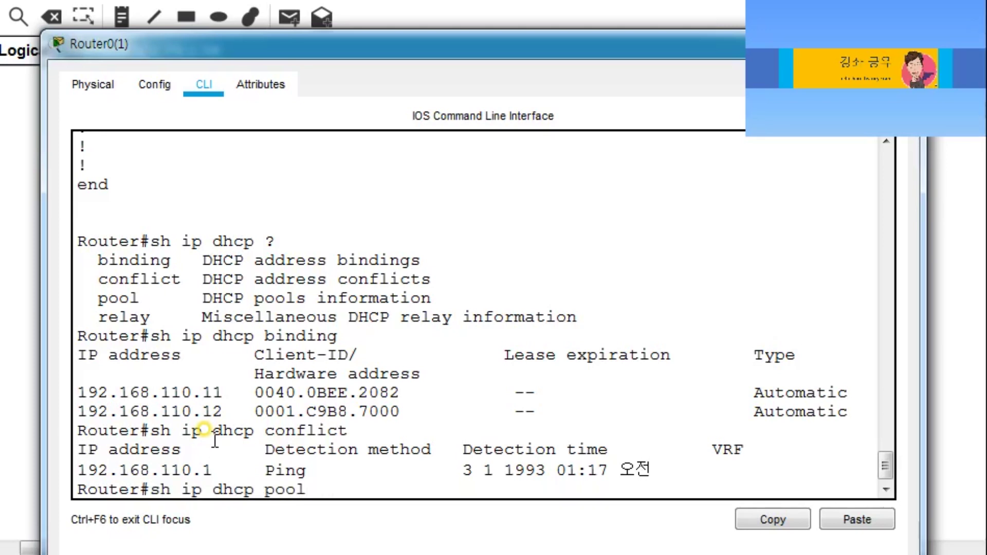
type("?")
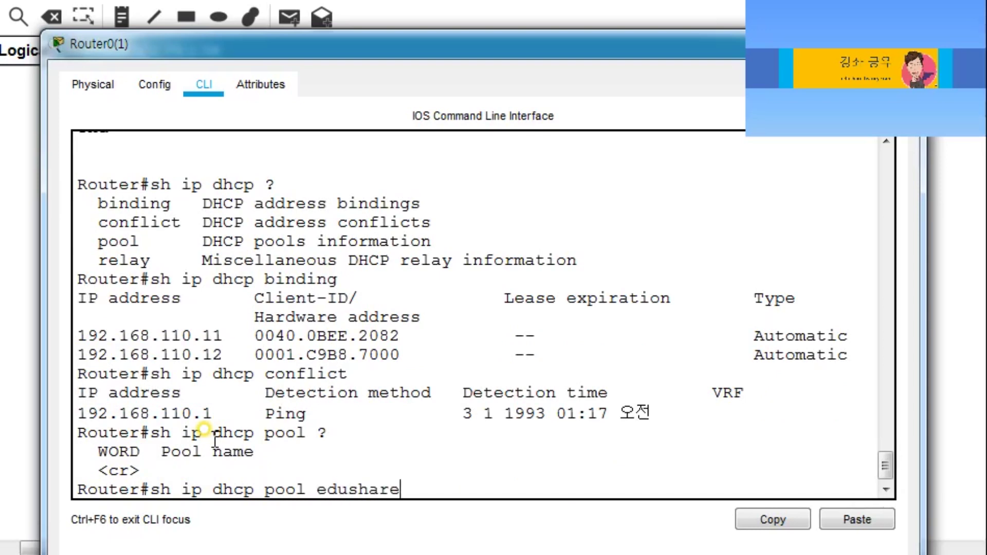
type("edushare")
key("Return")
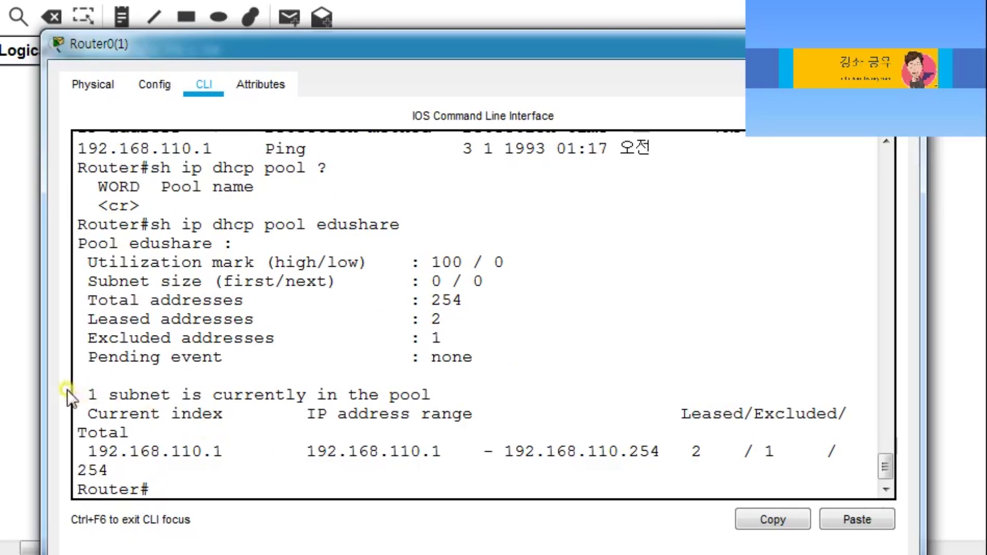
left_click_drag(42, 378, 18, 374)
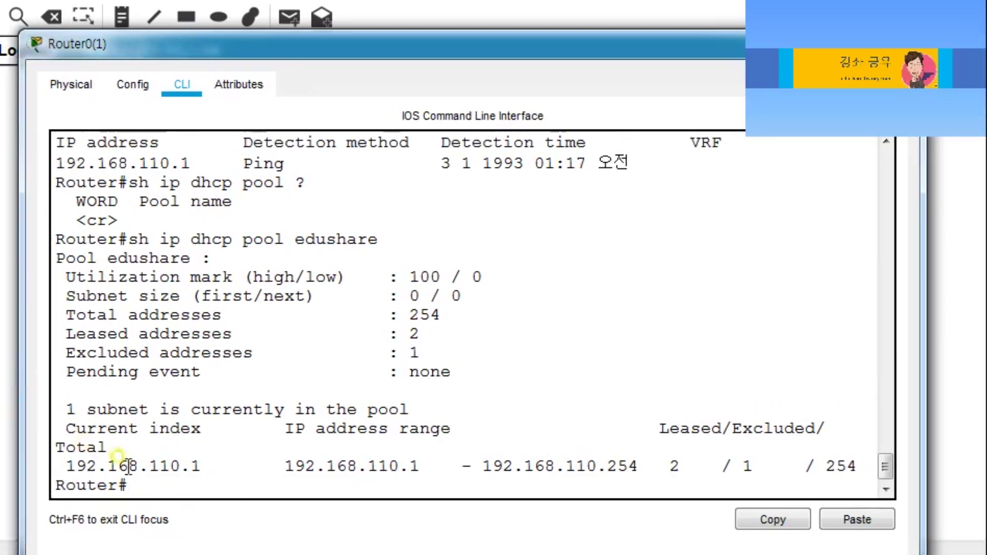
- Examine the edushare pool's total, leased and excluded address counts and its IP address range
left_click(150, 466)
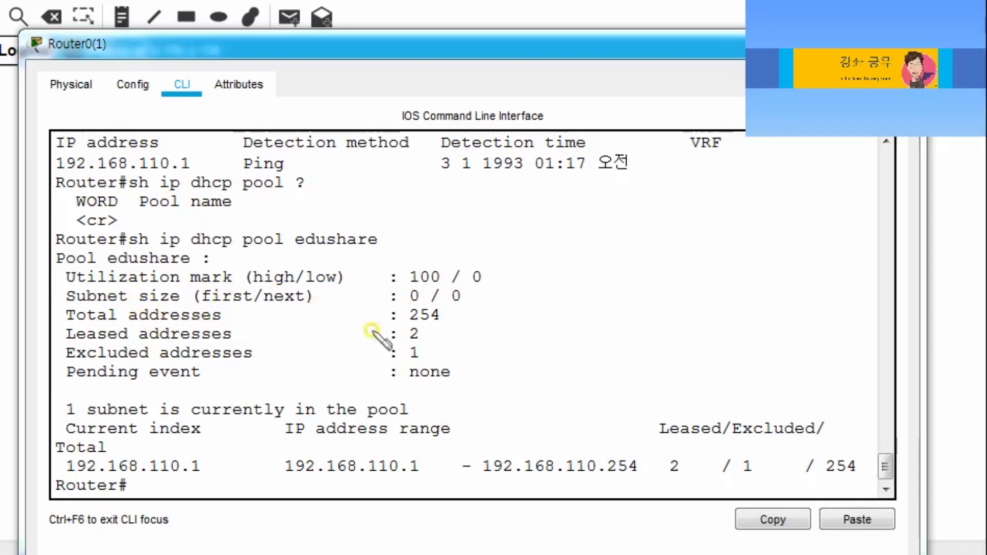
mouse_move(438, 328)
left_mouse_down()
mouse_move(410, 307)
mouse_move(443, 327)
left_mouse_up()
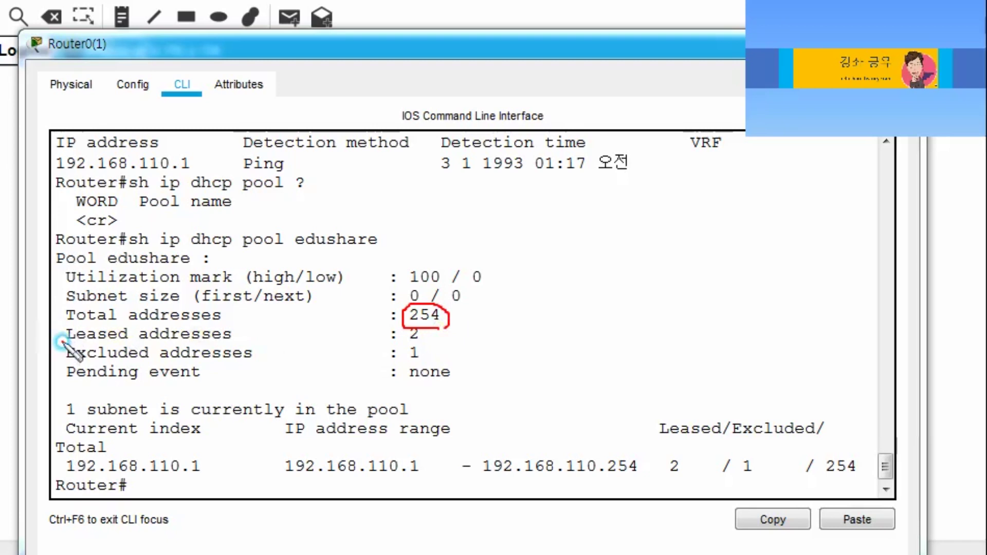
left_click_drag(61, 342, 154, 340)
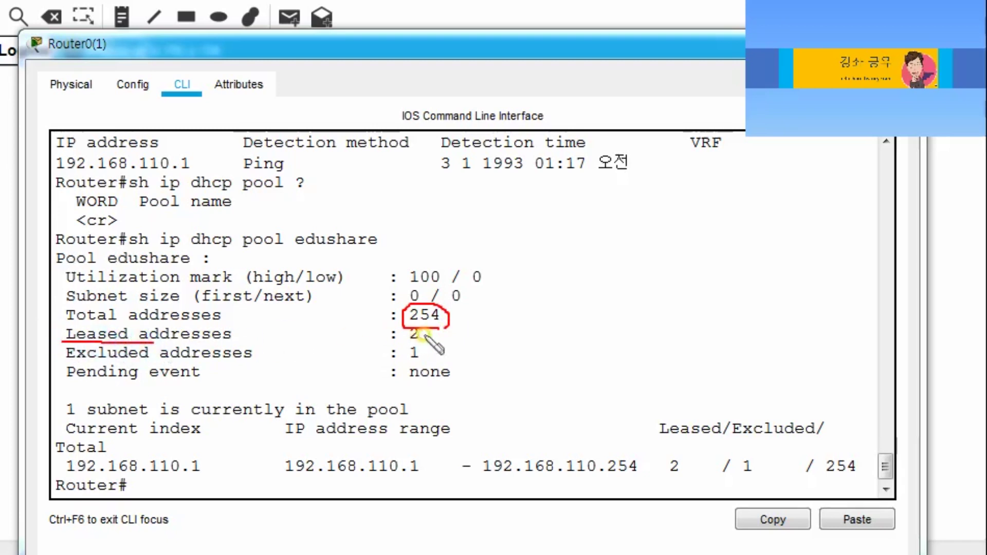
mouse_move(425, 346)
left_mouse_down()
mouse_move(403, 334)
mouse_move(427, 340)
left_mouse_up()
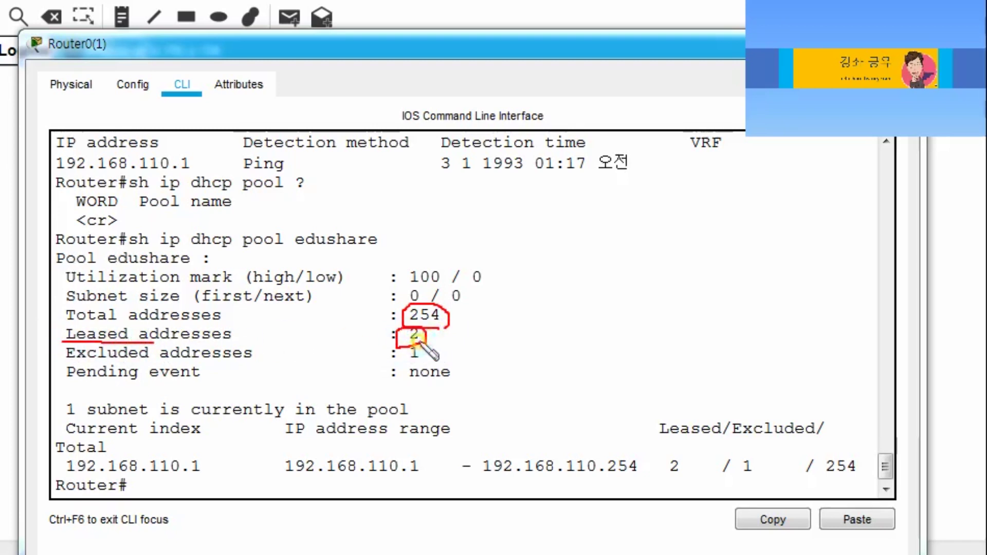
left_click_drag(101, 359, 155, 357)
mouse_move(423, 363)
left_mouse_down()
mouse_move(410, 364)
mouse_move(412, 353)
mouse_move(434, 360)
mouse_move(424, 367)
left_mouse_up()
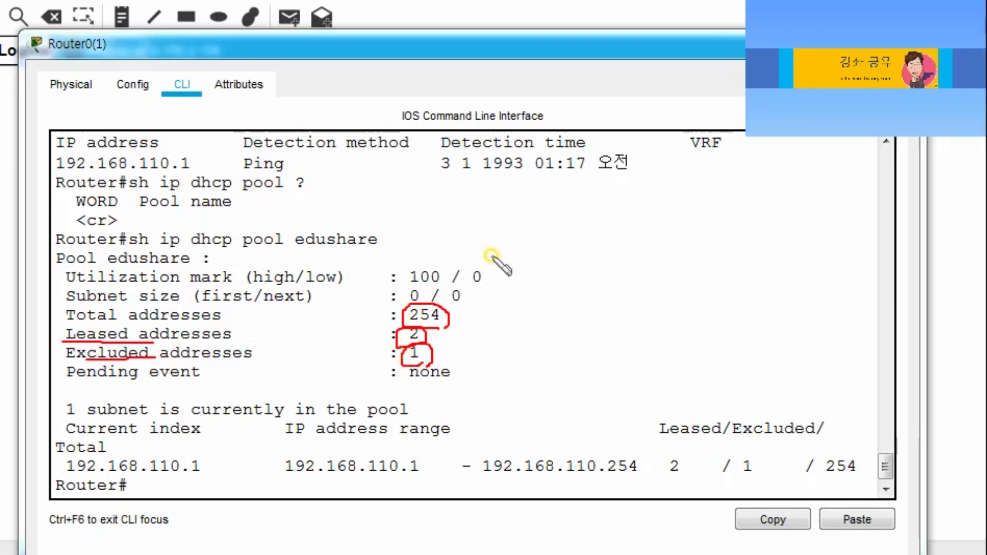
mouse_move(503, 247)
left_mouse_down()
mouse_move(520, 245)
mouse_move(536, 266)
mouse_move(611, 253)
mouse_move(624, 263)
mouse_move(654, 248)
mouse_move(640, 242)
left_mouse_up()
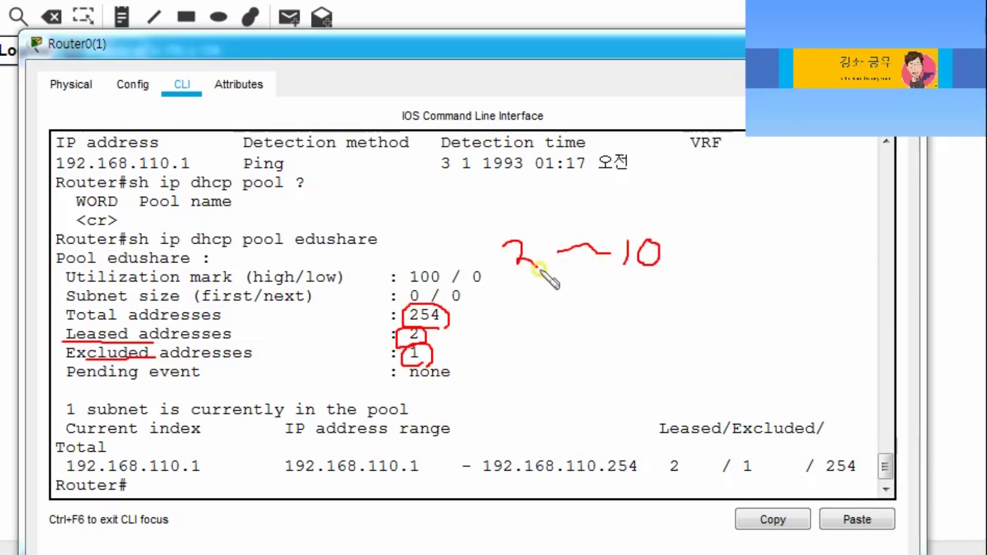
mouse_move(463, 238)
left_mouse_down()
mouse_move(440, 214)
mouse_move(474, 226)
mouse_move(465, 247)
left_mouse_up()
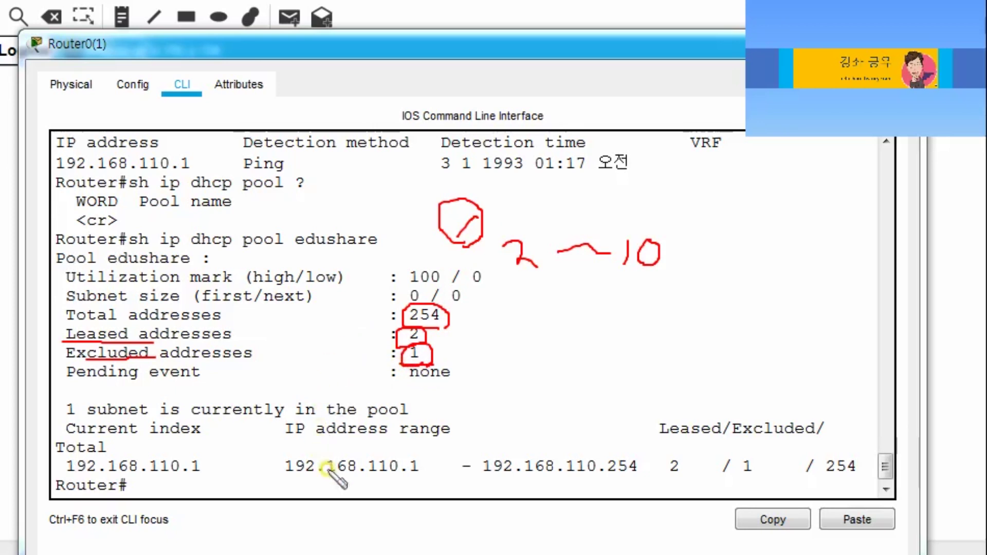
mouse_move(264, 474)
left_mouse_down()
mouse_move(558, 485)
mouse_move(856, 474)
left_mouse_up()
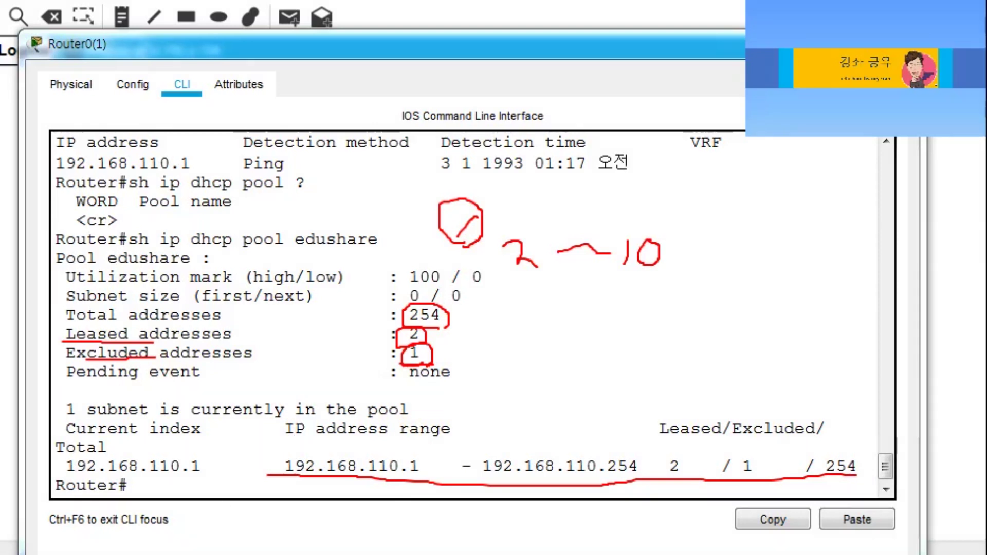
key("Escape")
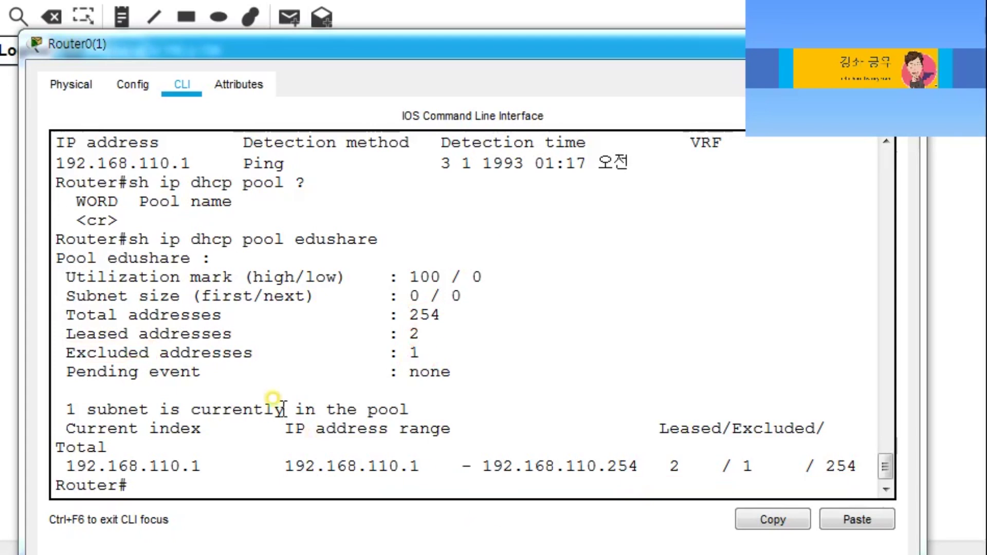
- Review the relay option in the earlier sh ip dhcp help output and return to the router prompt
scroll(303, 390, "up", 5)
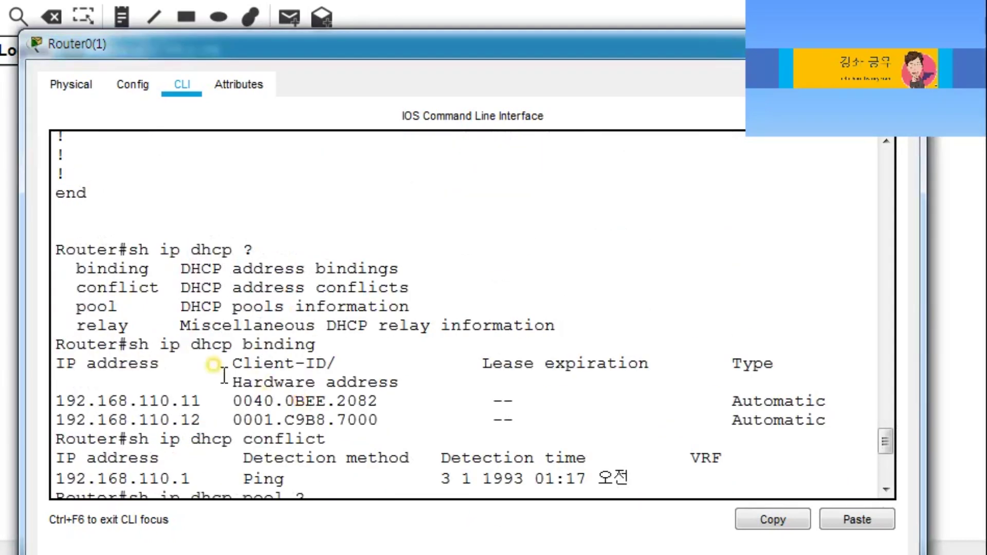
left_click_drag(75, 325, 212, 329)
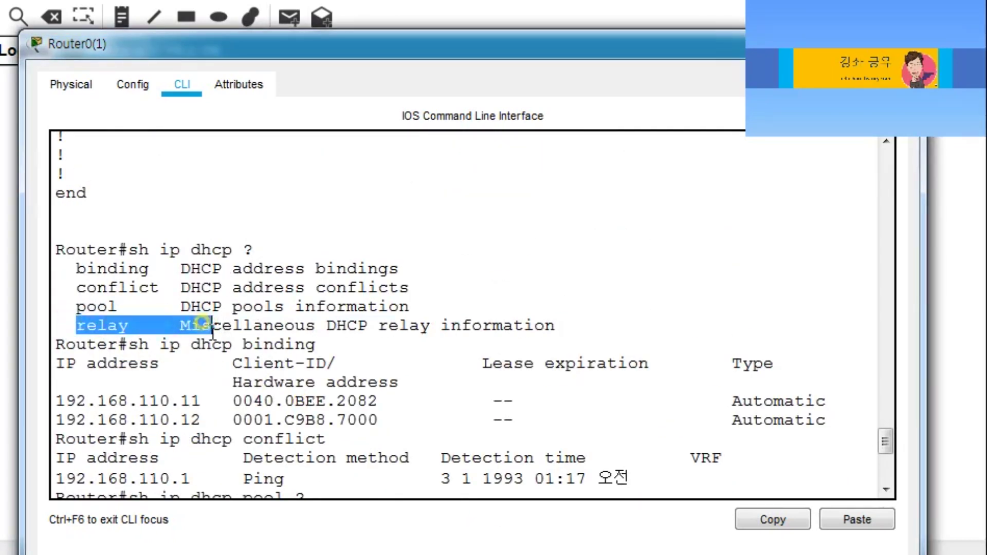
scroll(252, 350, "down", 5)
left_click(199, 474)
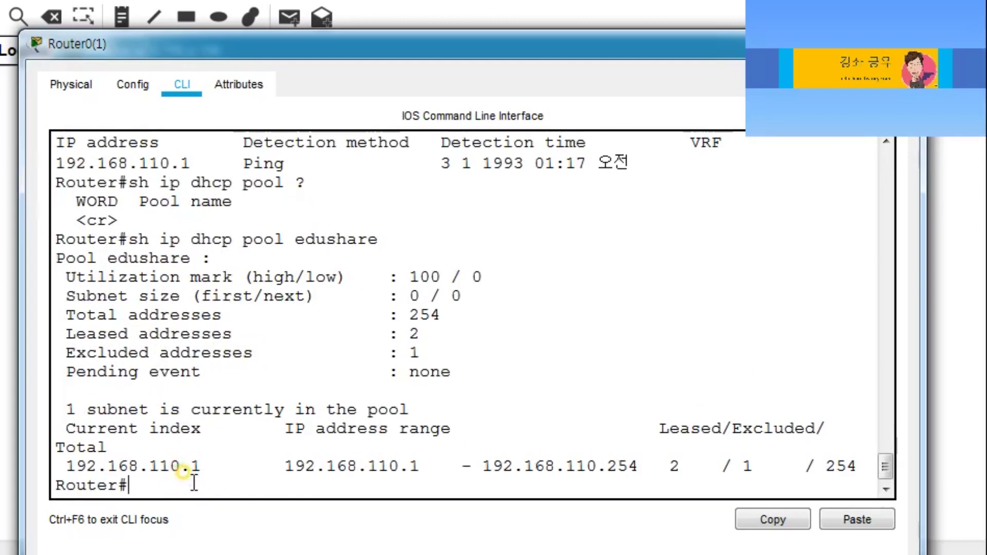
- Enter global configuration mode and open the configuration of the edushare DHCP pool
type("conf t")
key("Return")
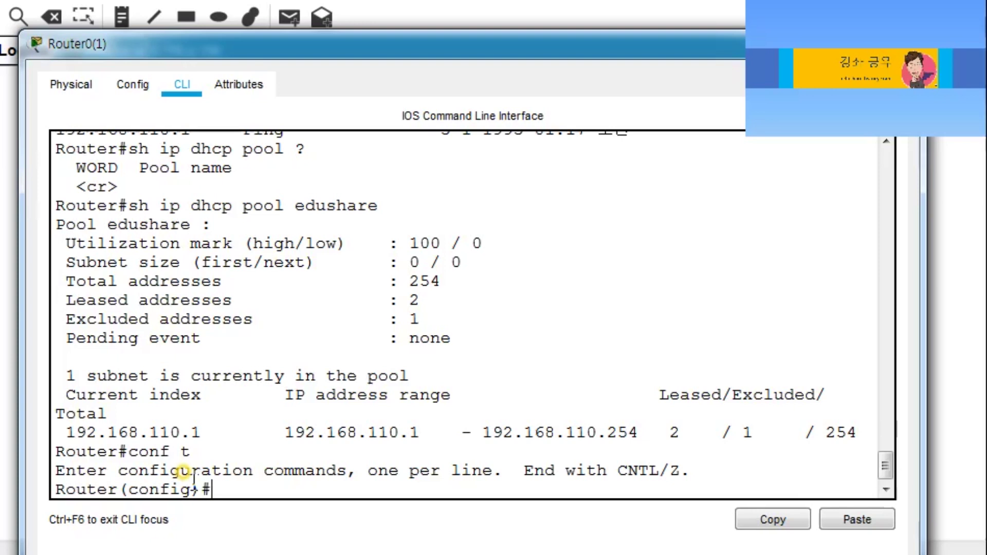
type("ip dhcp p")
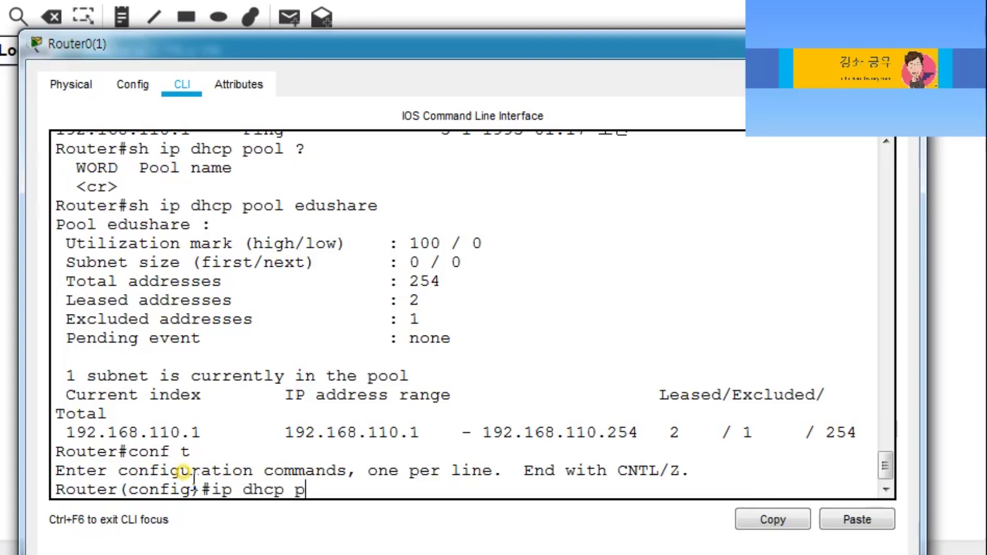
type("ool edu")
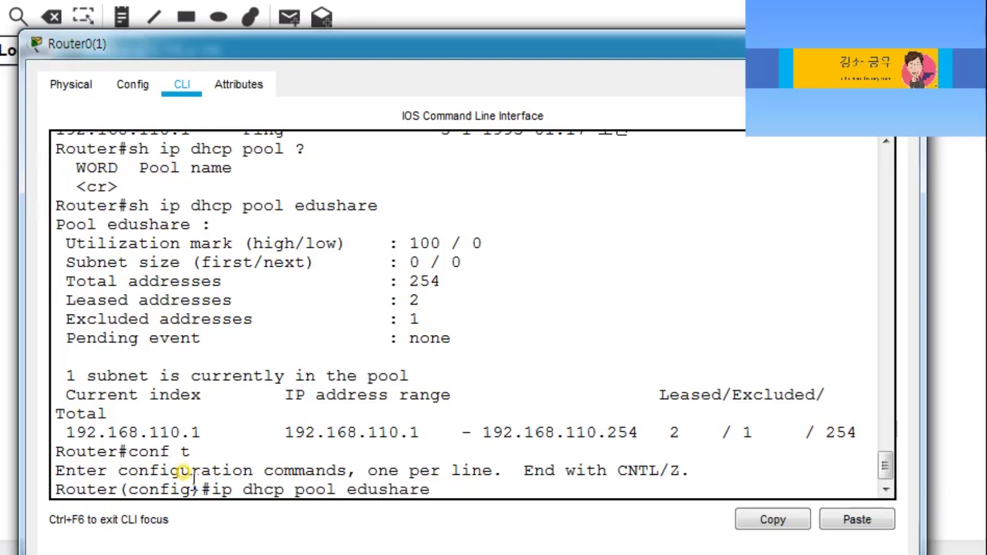
type("share")
key("Return")
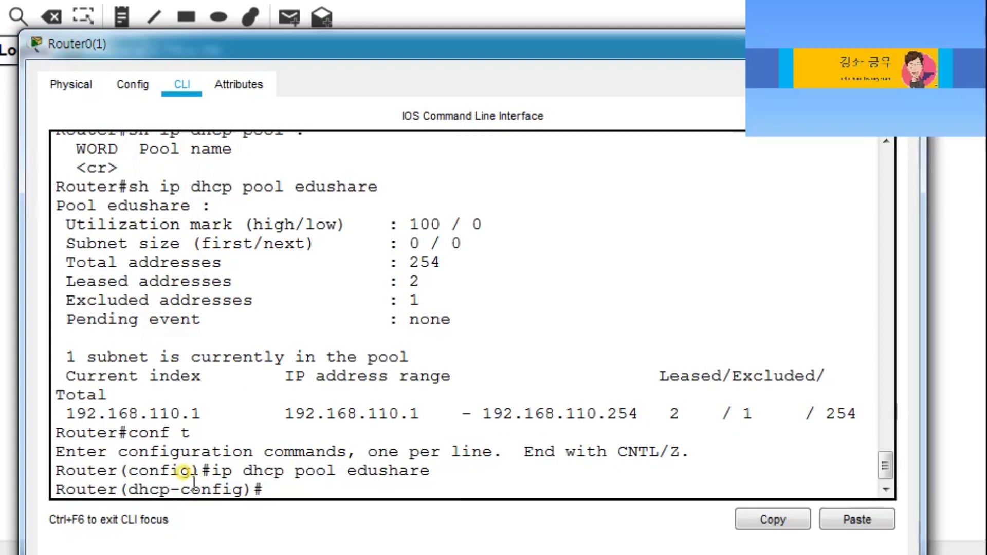
- List the commands available in DHCP pool configuration mode and examine each one, from default-router to option
type("?")
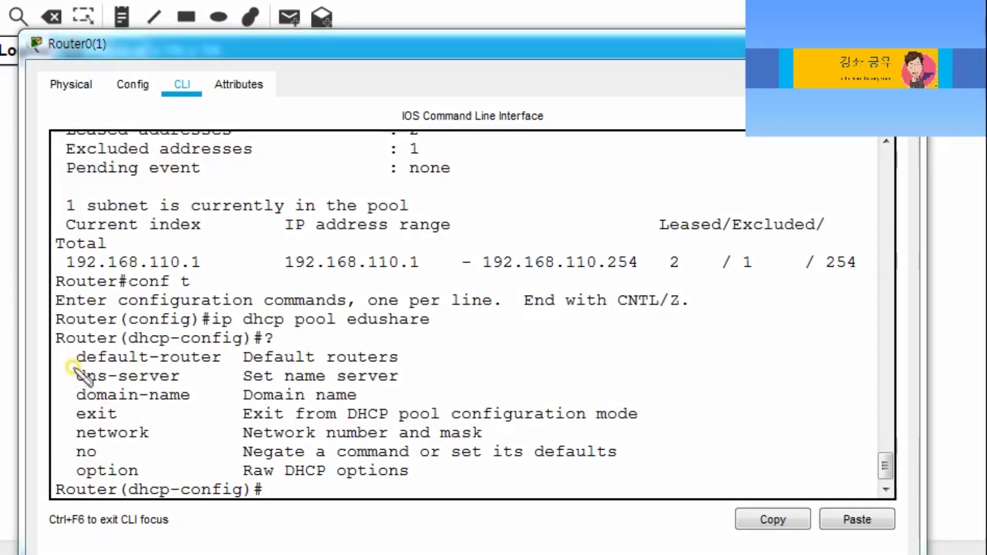
mouse_move(72, 368)
left_mouse_down()
mouse_move(98, 368)
mouse_move(83, 383)
mouse_move(107, 384)
left_mouse_up()
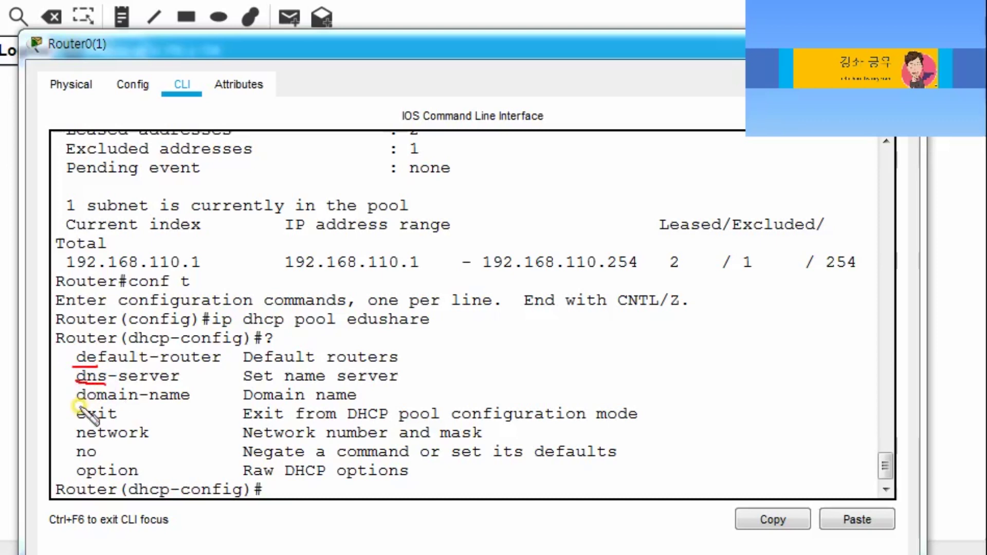
left_click_drag(76, 438, 153, 442)
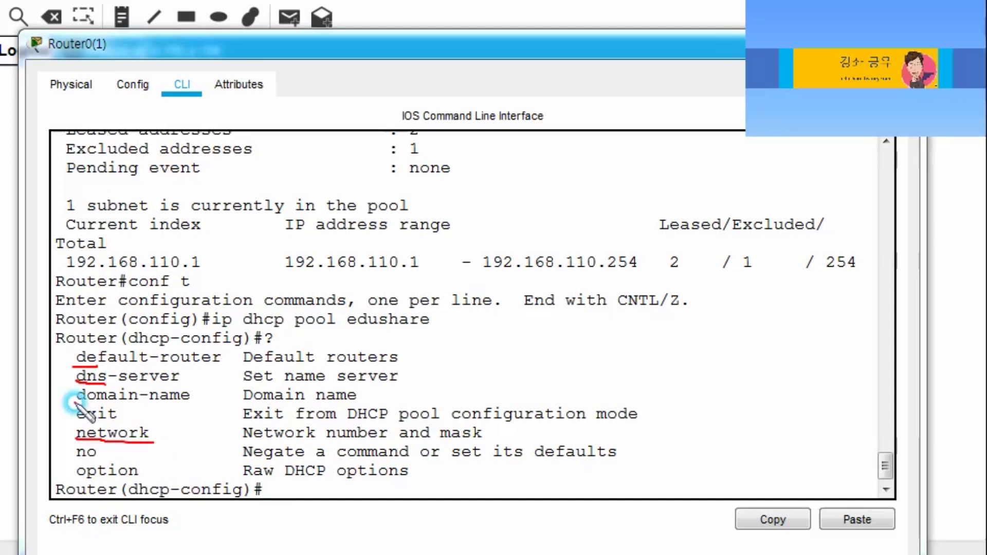
left_click_drag(73, 403, 188, 403)
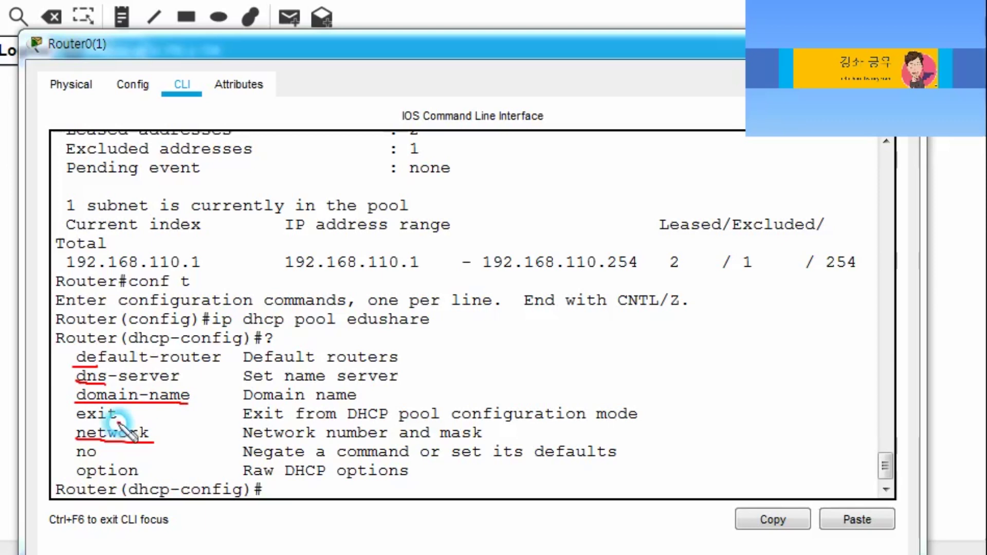
left_click_drag(121, 423, 78, 422)
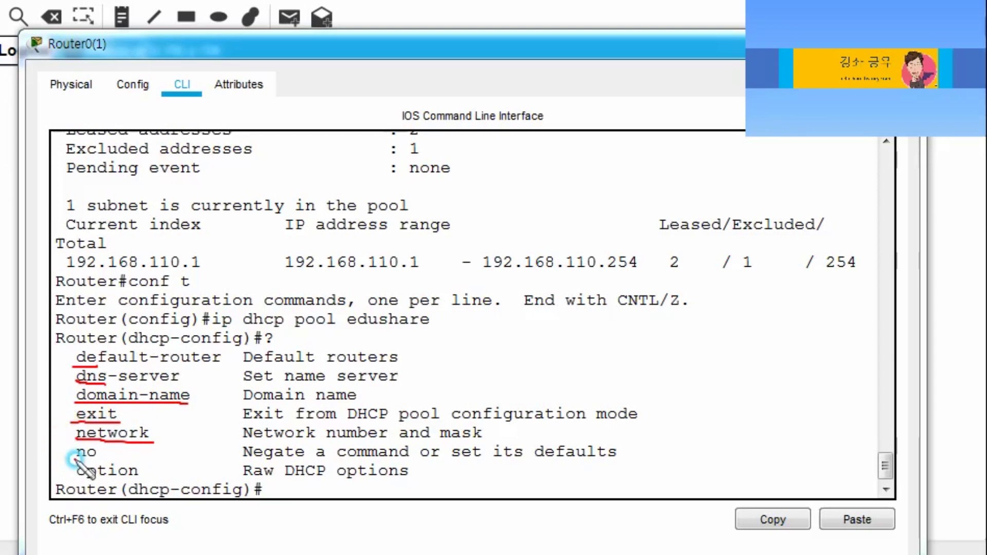
left_click_drag(75, 461, 98, 461)
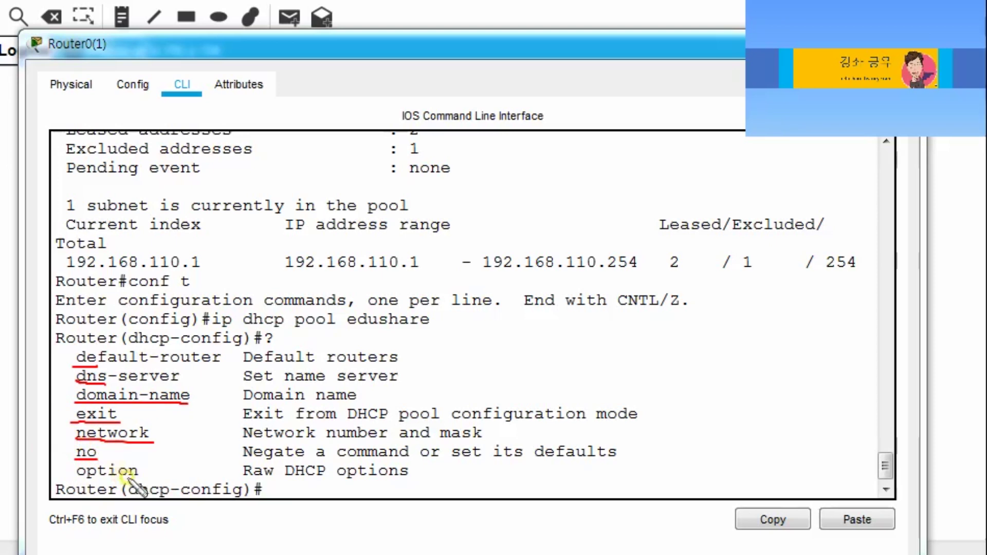
mouse_move(146, 477)
left_mouse_down()
mouse_move(80, 482)
mouse_move(76, 468)
mouse_move(149, 470)
mouse_move(136, 478)
left_mouse_up()
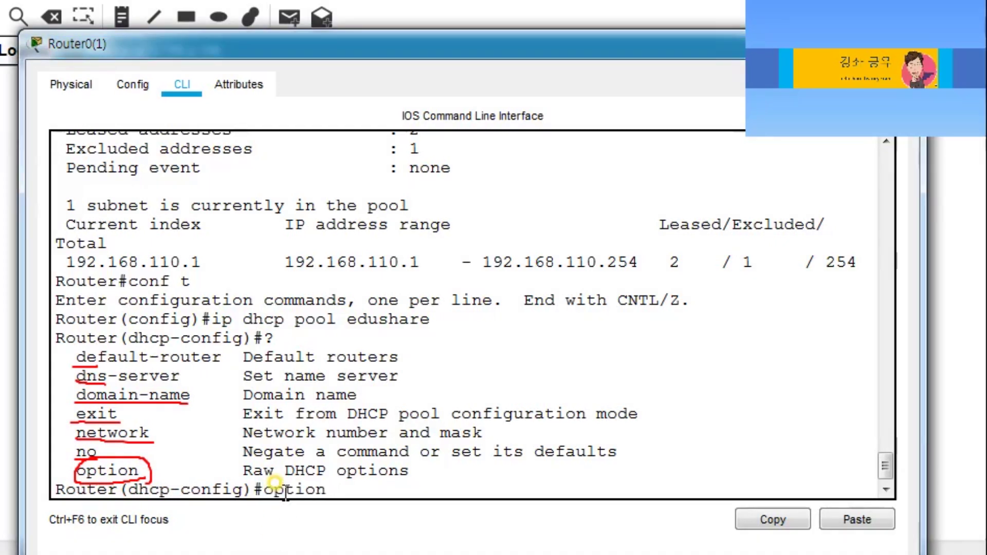
- Display the help for the pool's option command and examine its option code range alongside the pool command list
type("?")
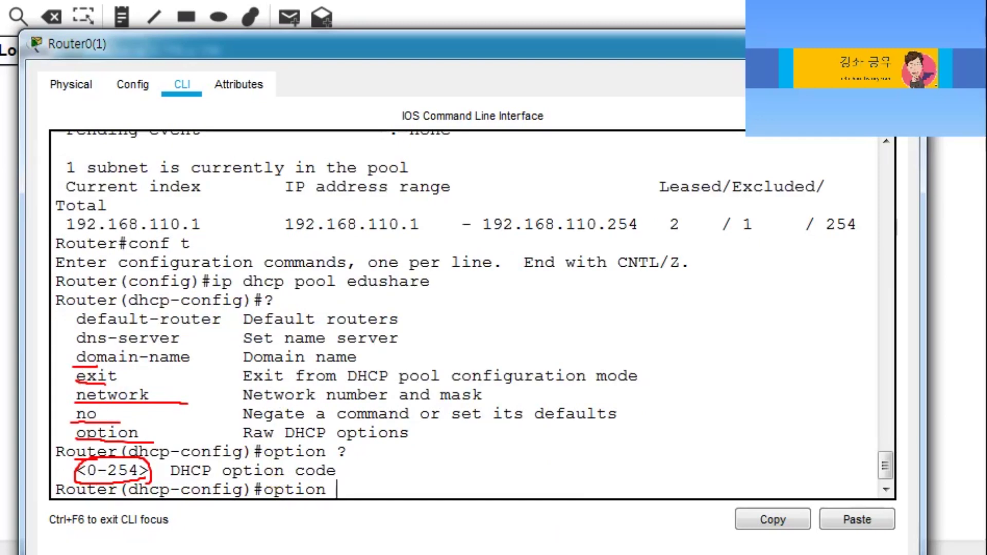
key("Escape")
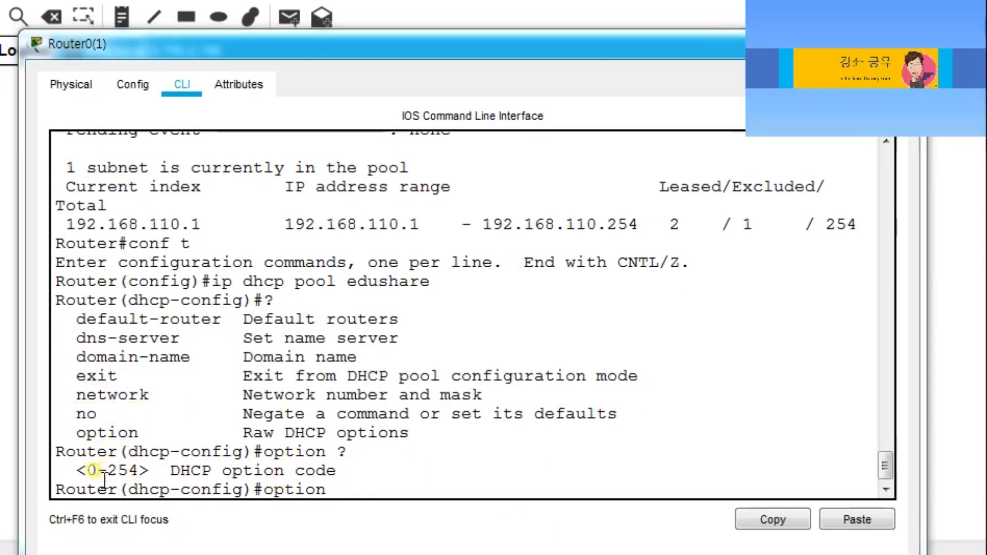
left_click_drag(76, 471, 151, 470)
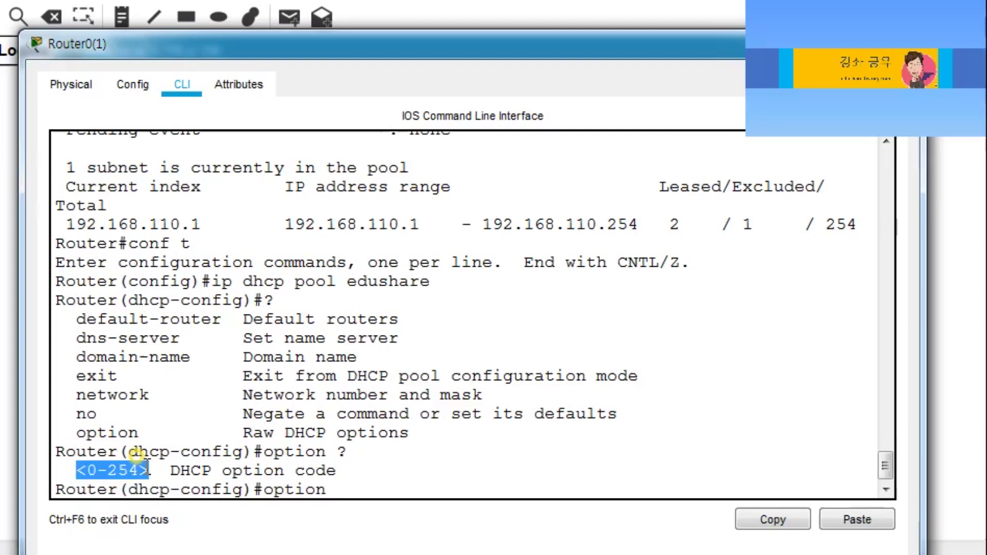
mouse_move(146, 469)
left_mouse_down()
mouse_move(157, 473)
mouse_move(73, 471)
mouse_move(155, 473)
left_mouse_up()
left_click(76, 470)
left_click(155, 472)
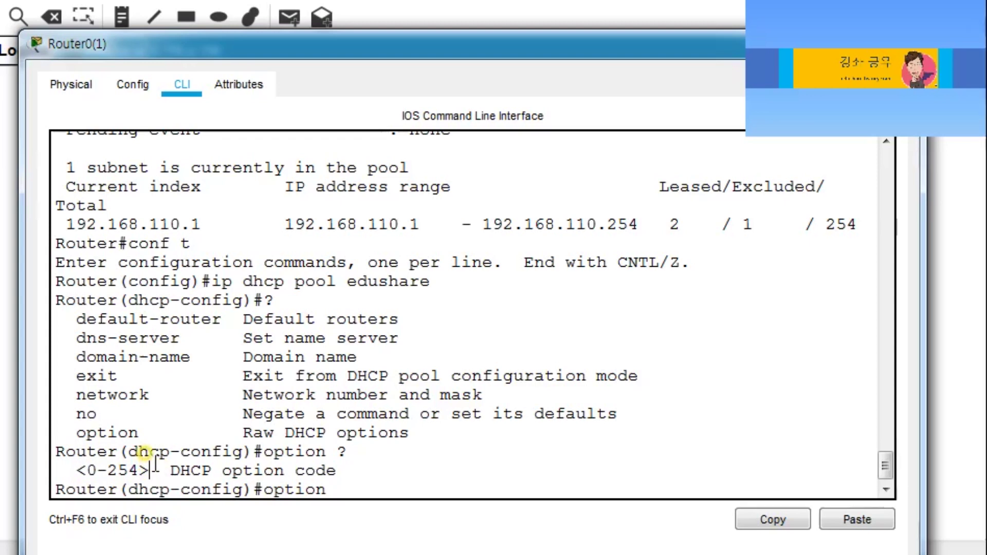
mouse_move(156, 465)
left_mouse_down()
mouse_move(64, 463)
mouse_move(150, 472)
left_mouse_up()
left_click(74, 467)
left_click(152, 473)
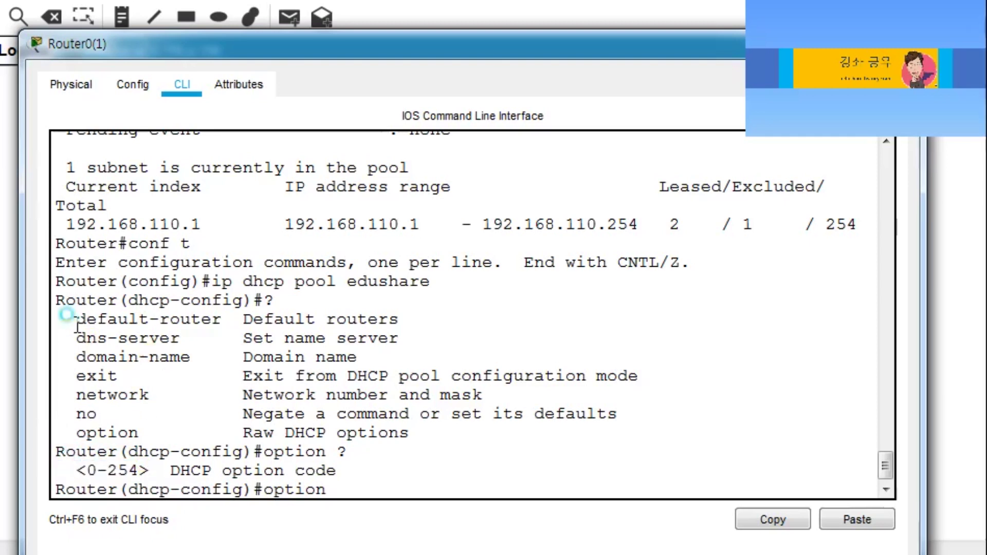
left_click_drag(67, 316, 147, 432)
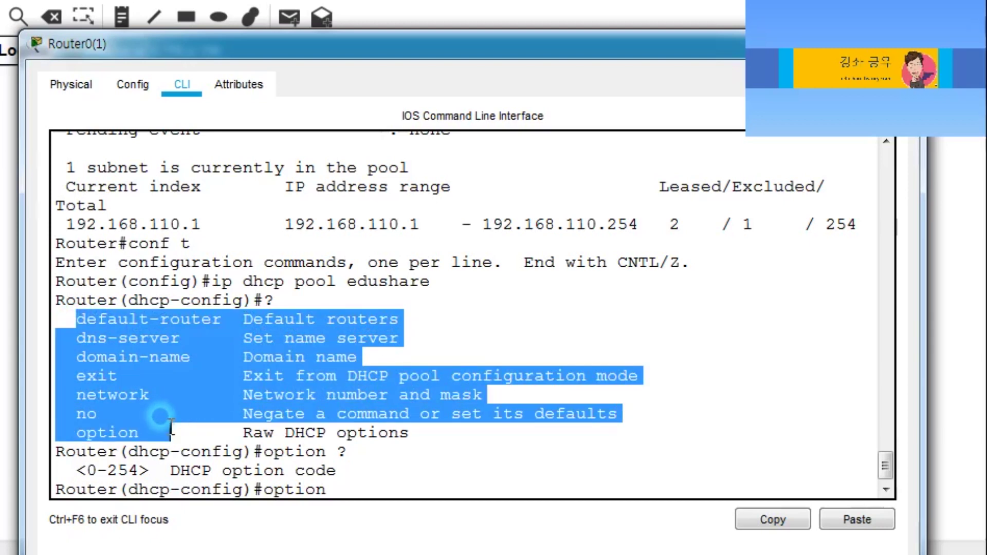
left_click(329, 473)
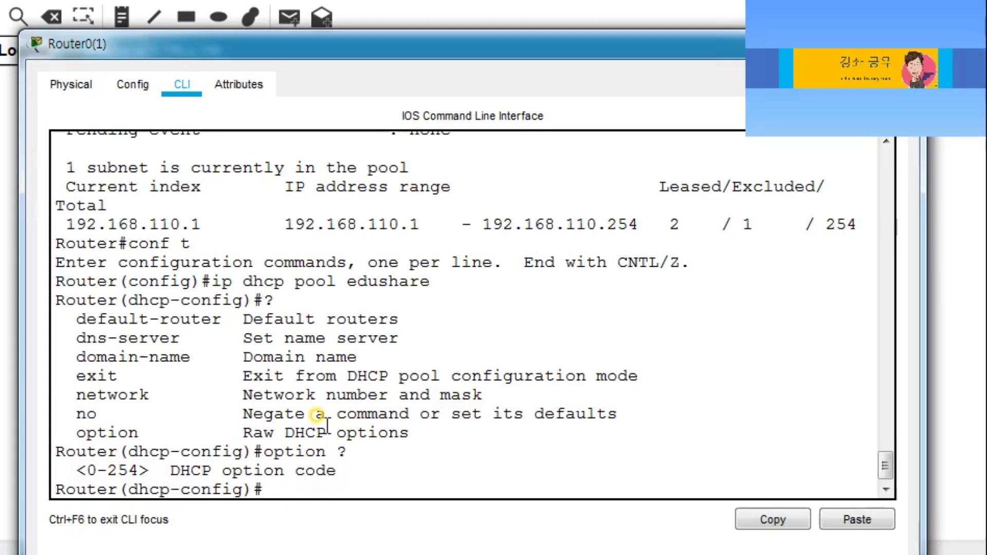
- Exit DHCP pool configuration and enable the DHCP service with service dhcp
type("it")
key("Return")
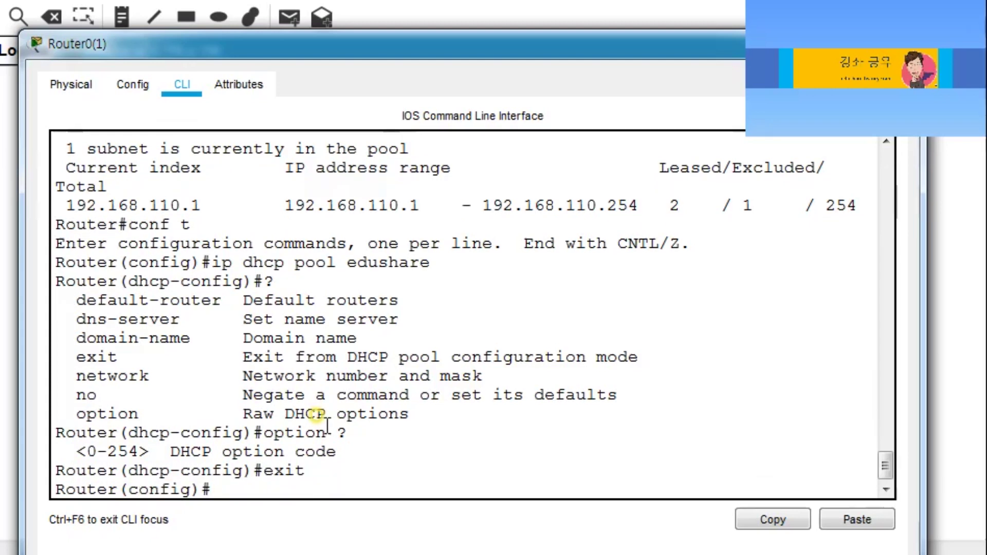
type("service ")
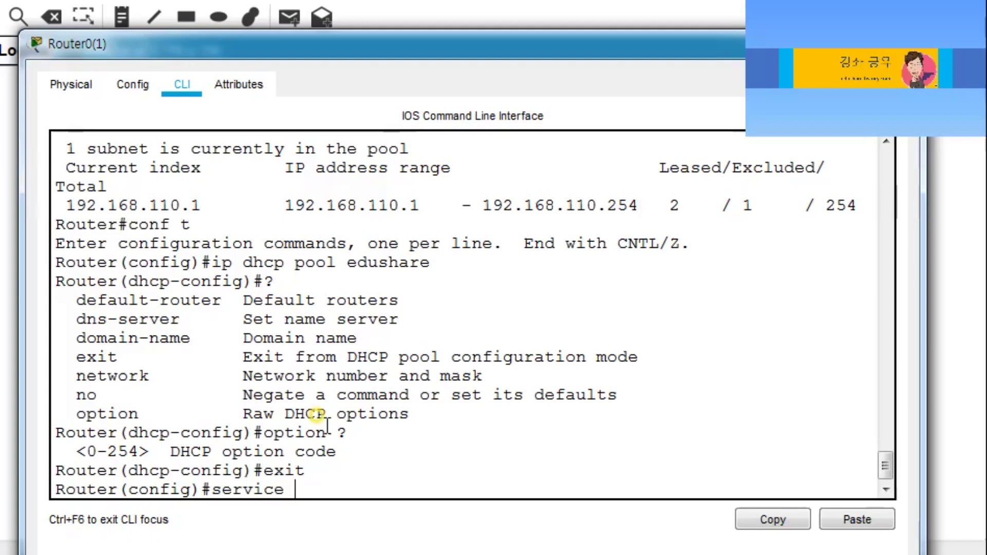
type("dhcp")
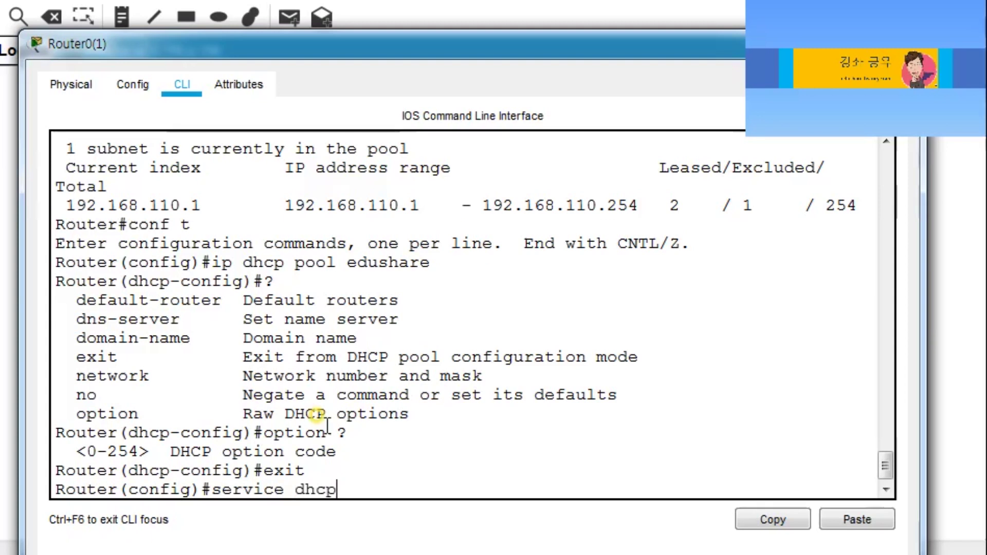
key("Return")
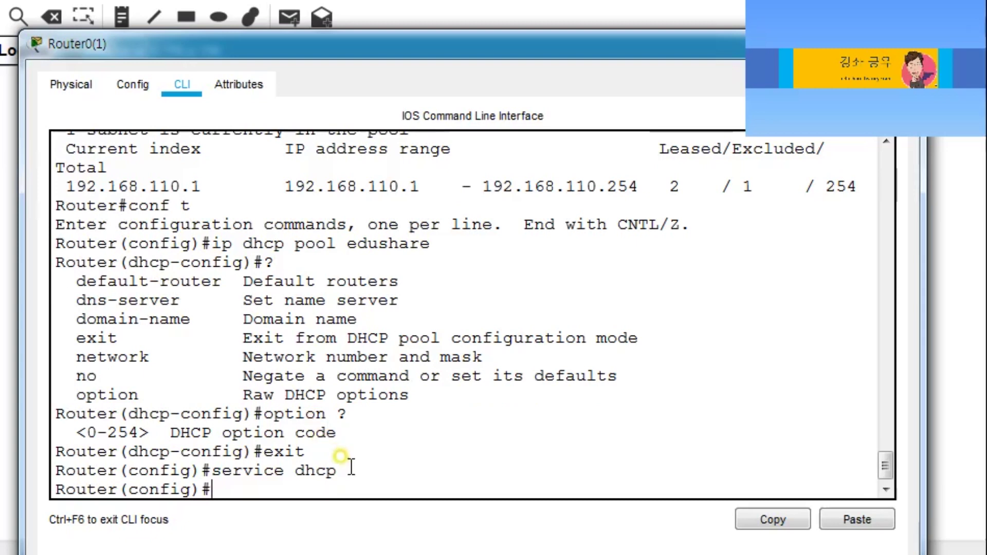
left_click_drag(337, 470, 212, 470)
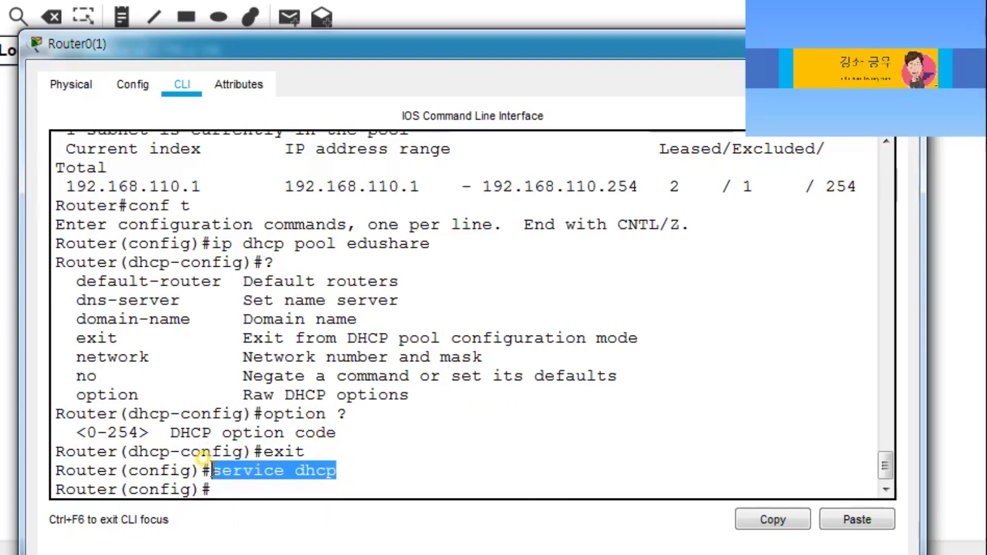
- Show the running configuration with do sh run and examine the DHCP excluded-address line and the edushare pool's network, default-router and dns-server settings
left_click(225, 490)
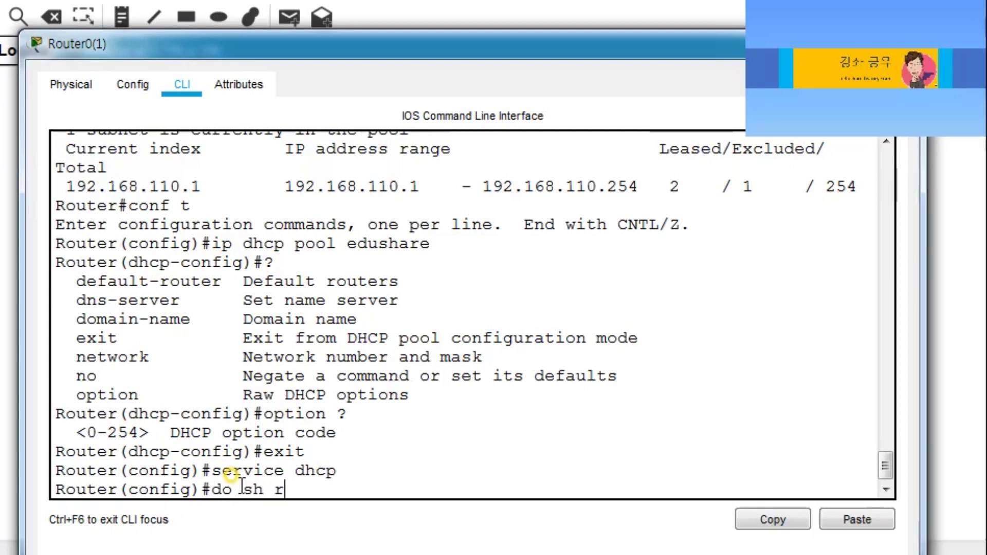
key("Return")
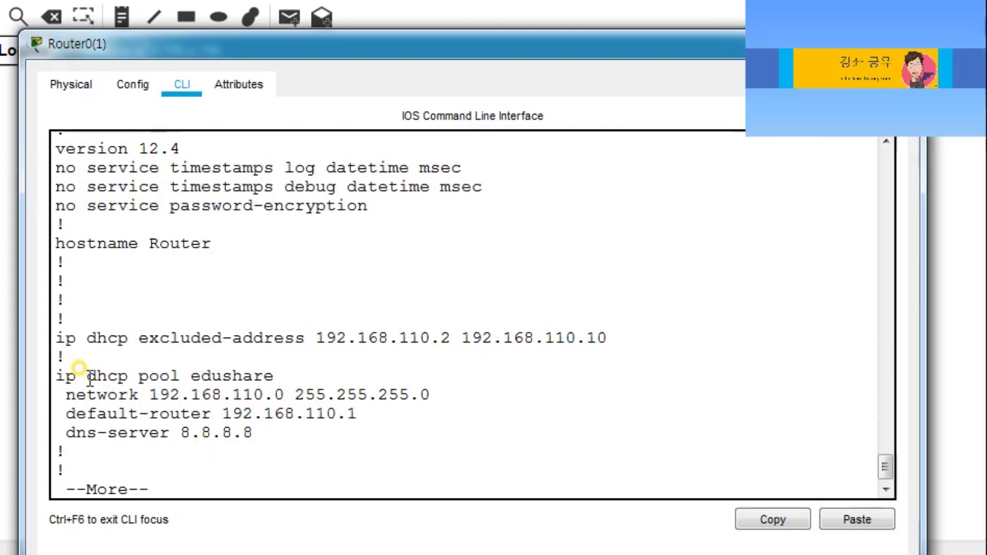
mouse_move(58, 338)
left_mouse_down()
mouse_move(387, 347)
mouse_move(619, 337)
mouse_move(386, 325)
mouse_move(55, 337)
left_mouse_up()
left_click(613, 337)
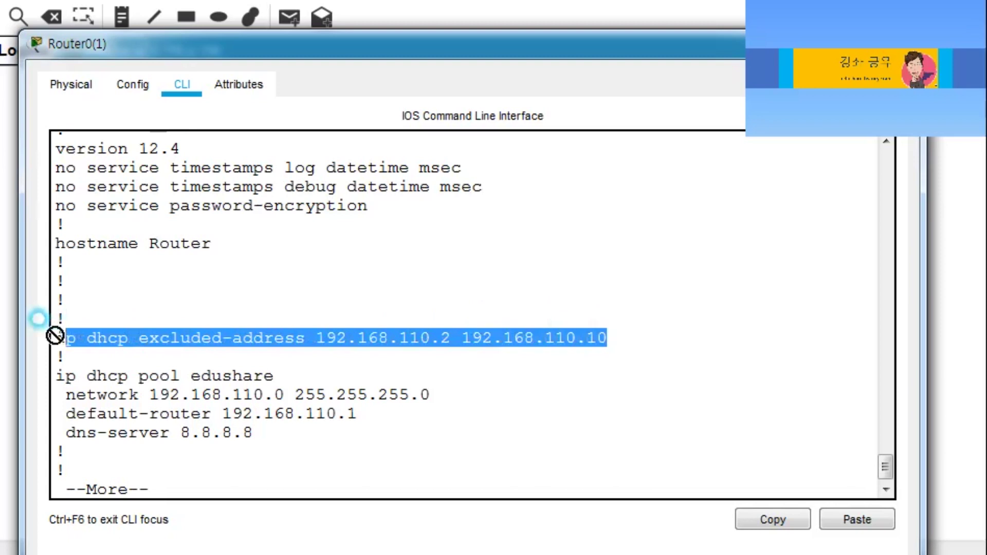
left_click(85, 337)
left_click_drag(49, 374, 276, 378)
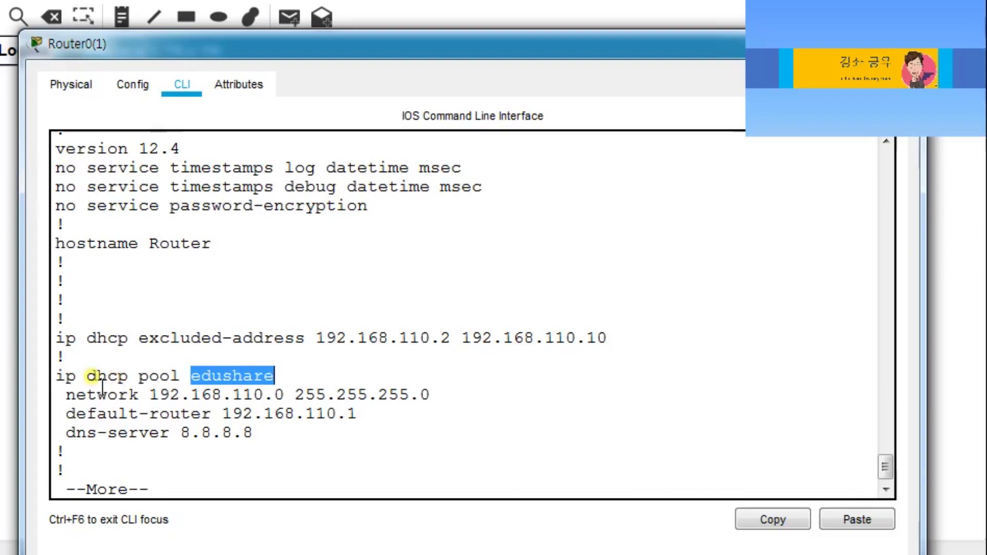
left_click_drag(65, 395, 154, 397)
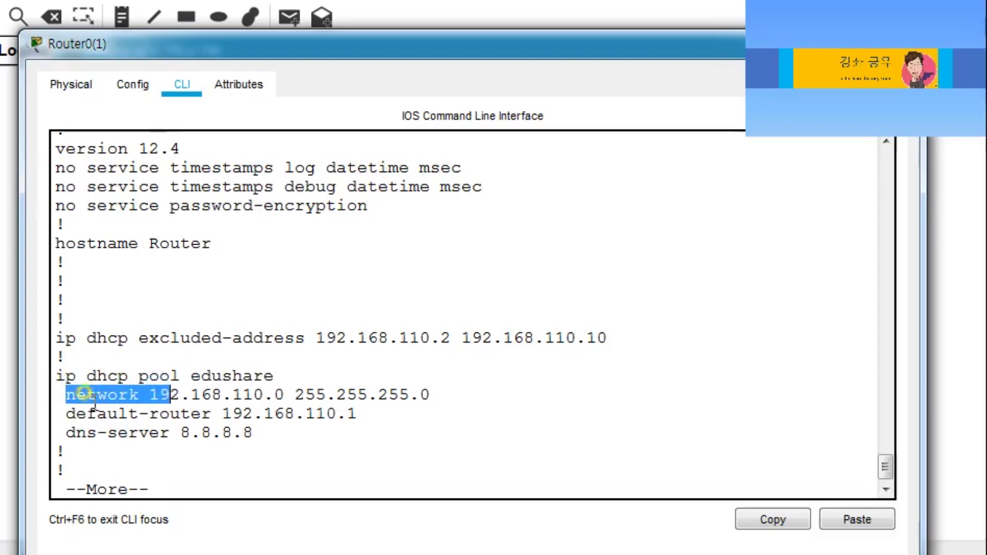
left_click_drag(65, 414, 212, 413)
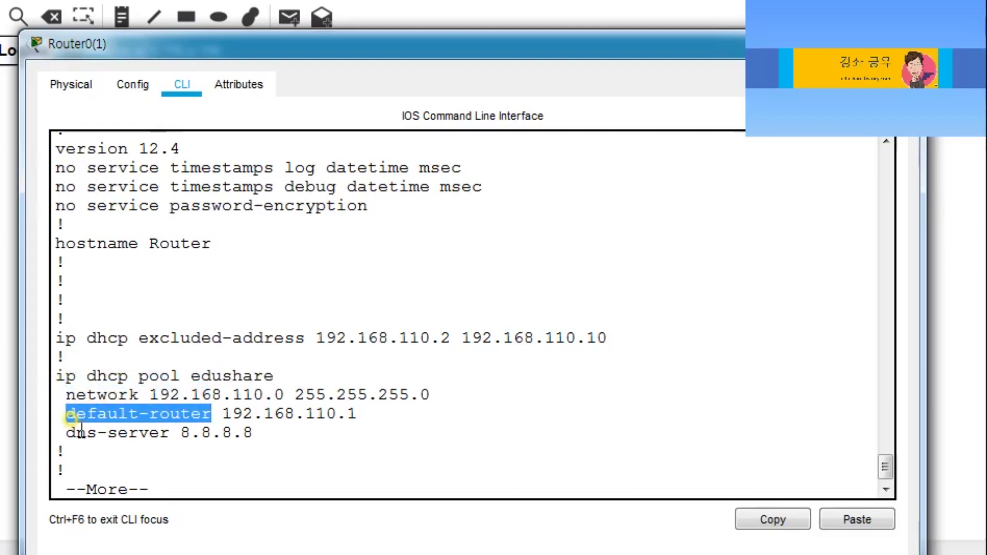
left_click_drag(55, 432, 174, 439)
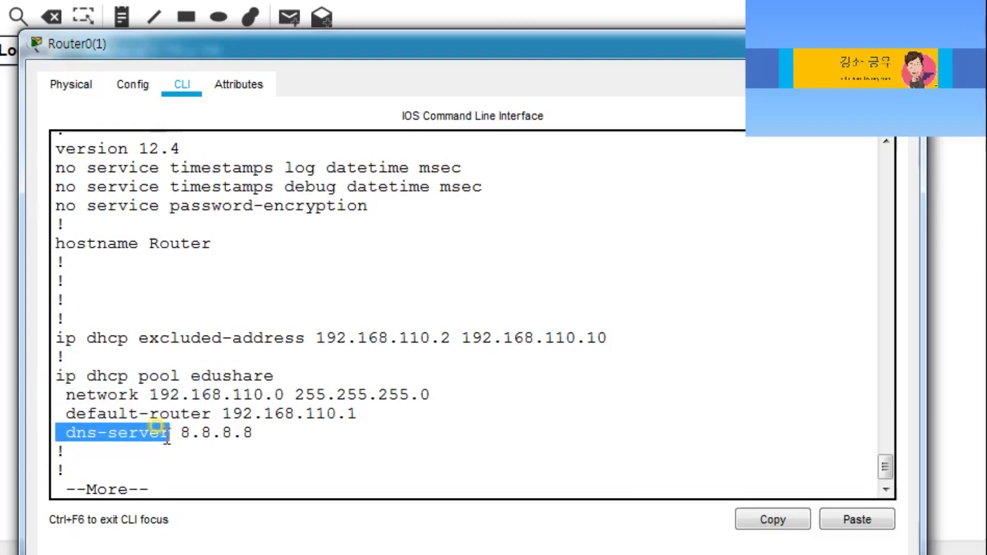
- Look back at the service dhcp command and page through the rest of the running configuration to its end
left_click(148, 389)
scroll(149, 389, "up", 5)
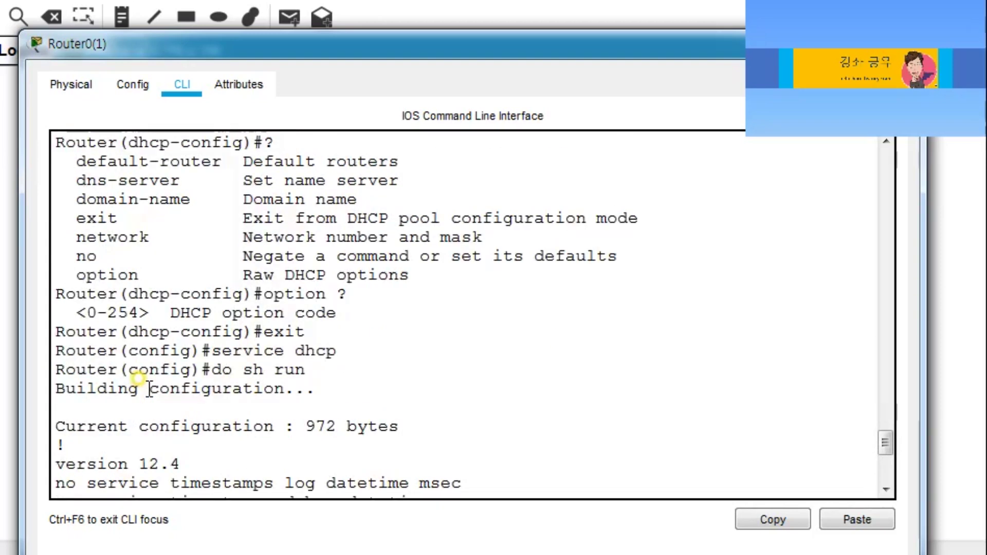
scroll(149, 389, "down", 3)
scroll(150, 389, "down", 2)
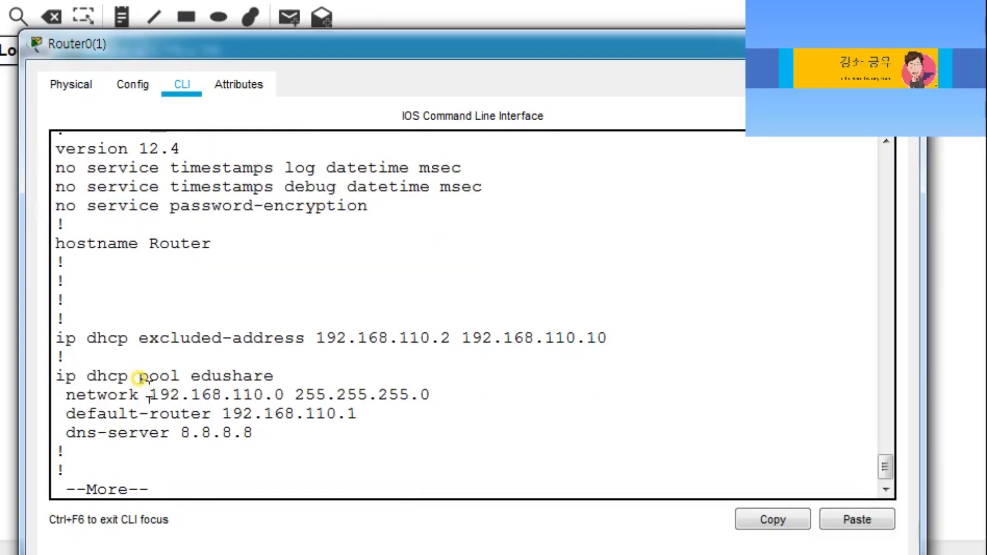
key("space")
key("space")
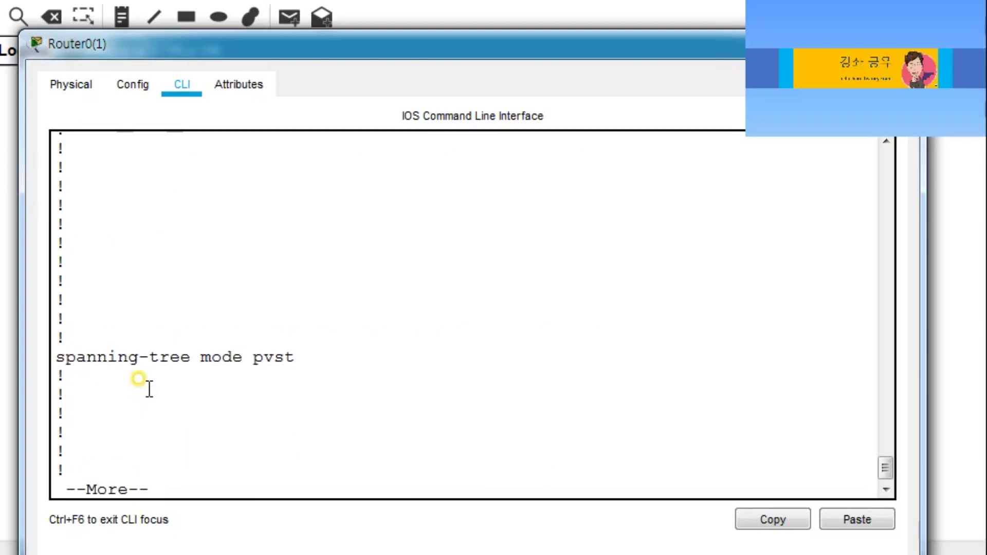
key("space")
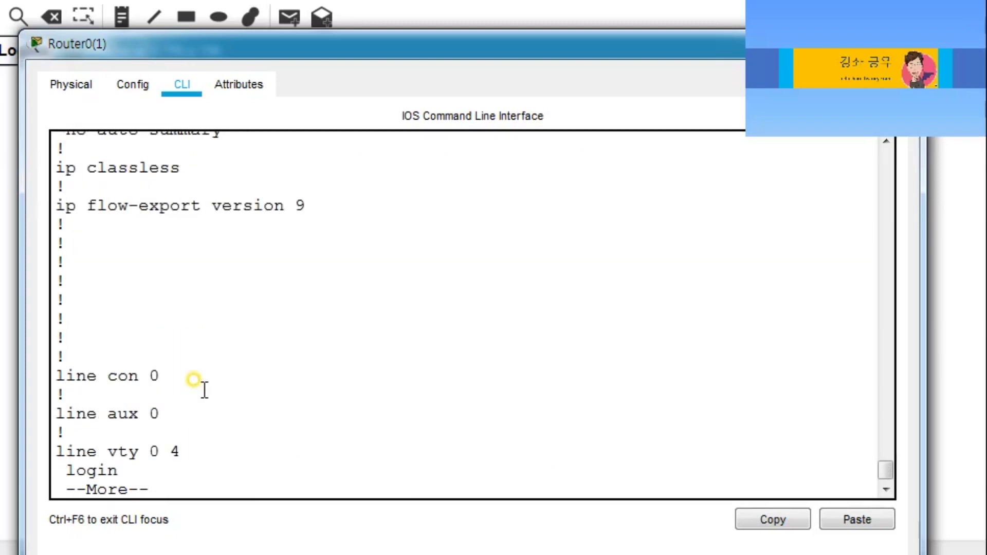
key("space")
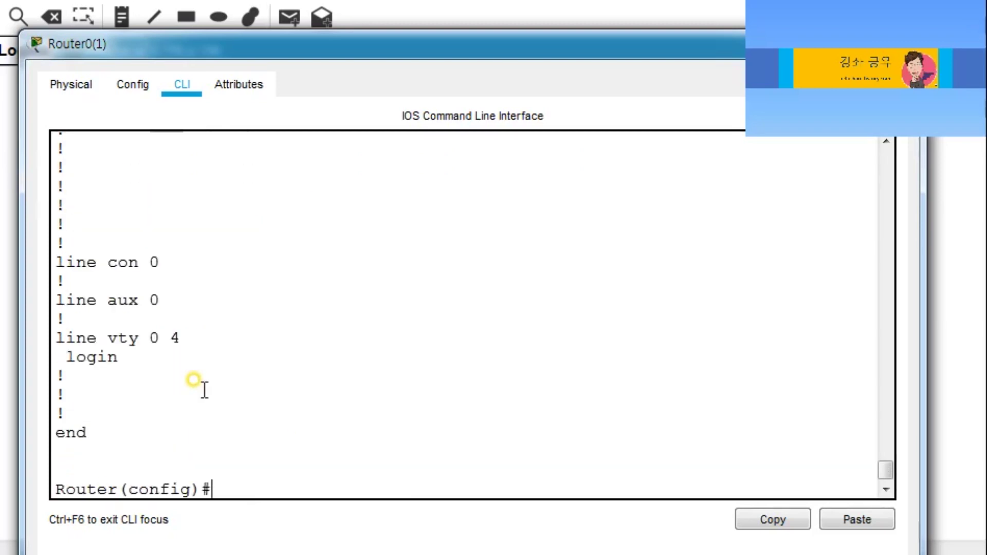
- Review the running configuration back up to the DHCP section, highlight the edushare pool's settings, and return to the network topology
scroll(204, 389, "up", 5)
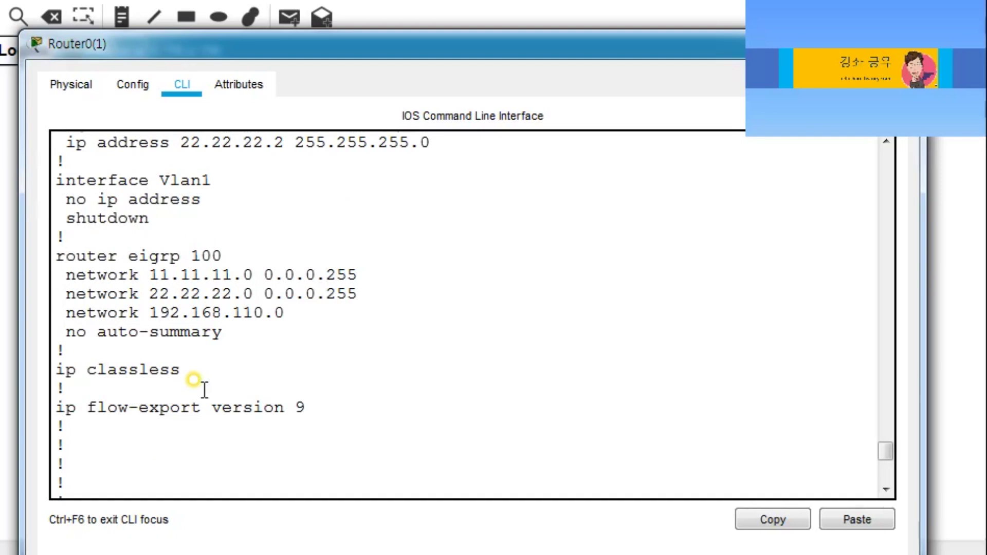
scroll(204, 389, "up", 3)
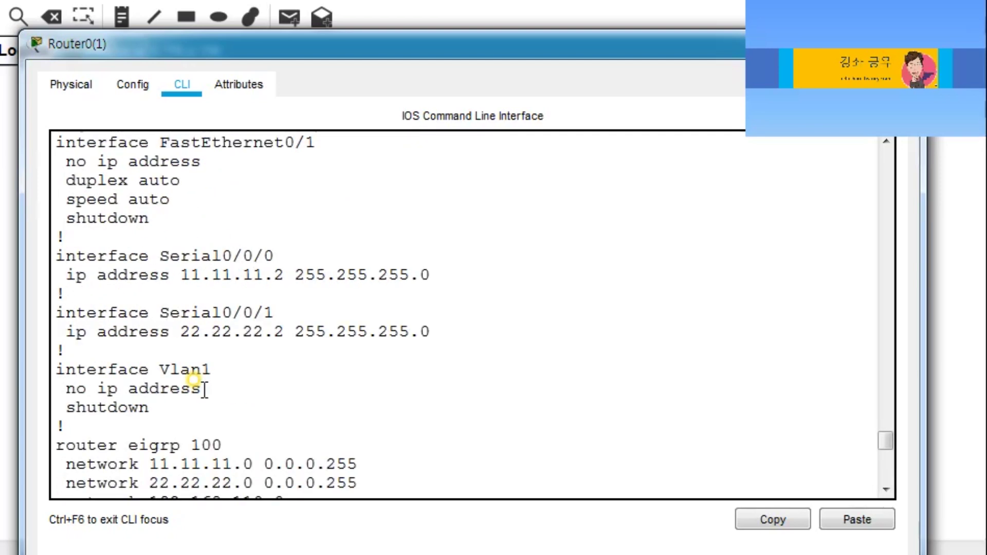
scroll(204, 389, "up", 6)
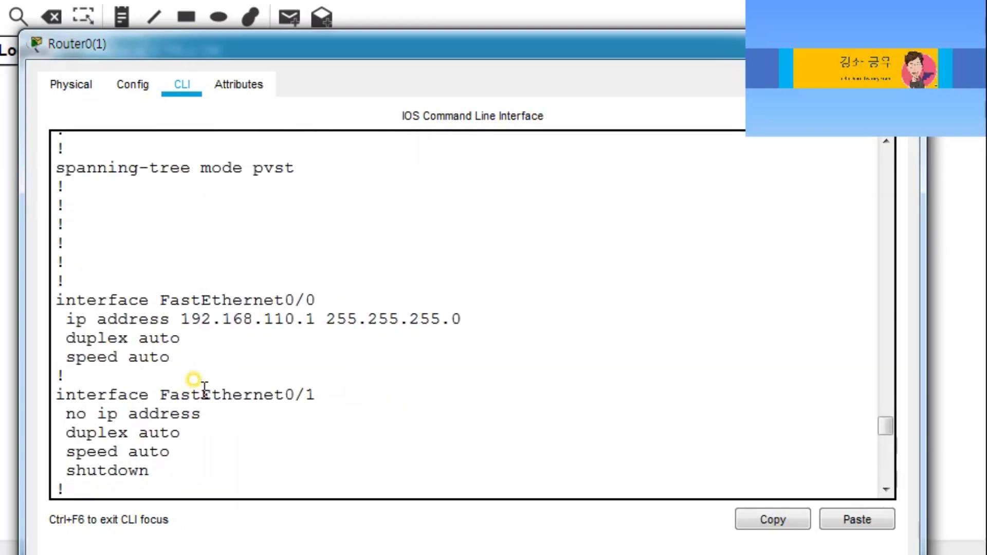
scroll(204, 390, "up", 7)
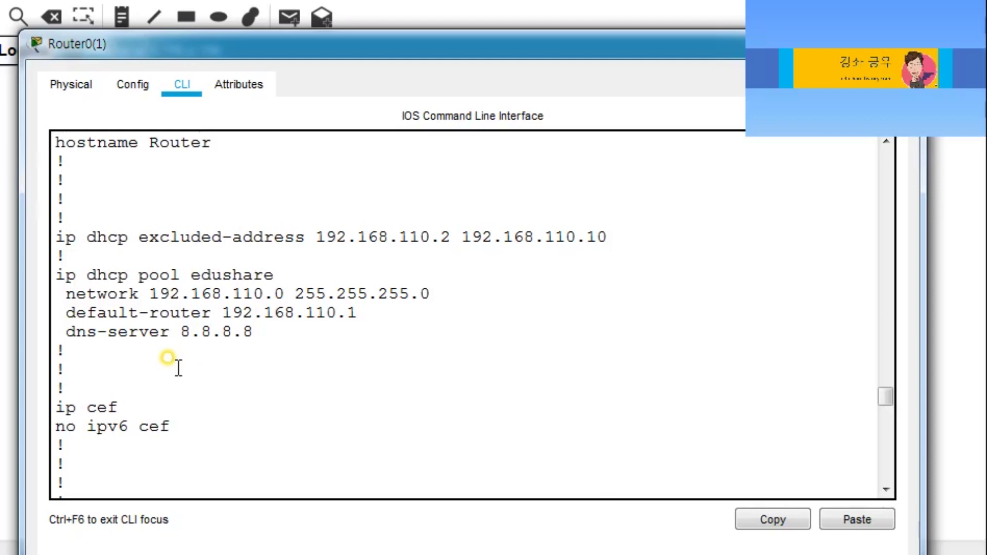
left_click_drag(57, 276, 294, 327)
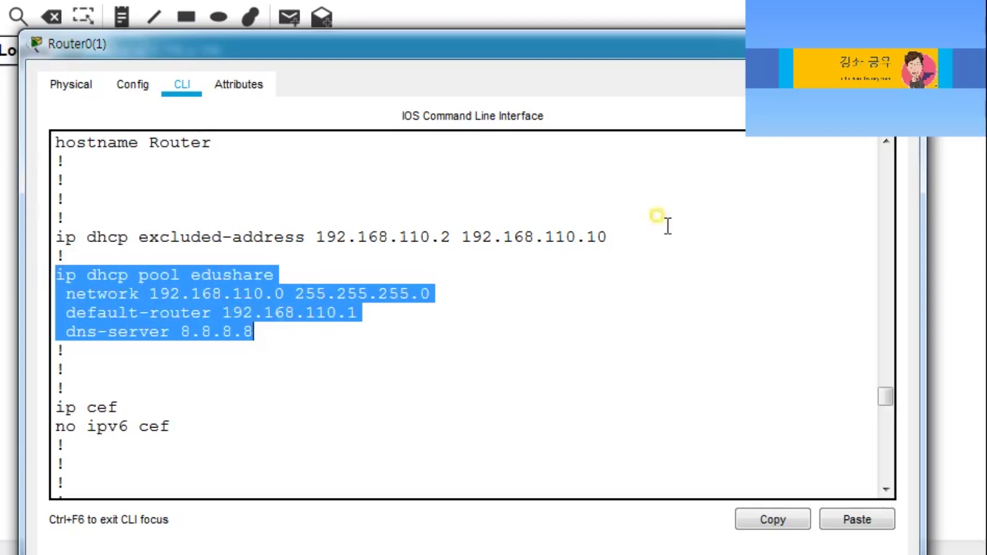
left_click(915, 43)
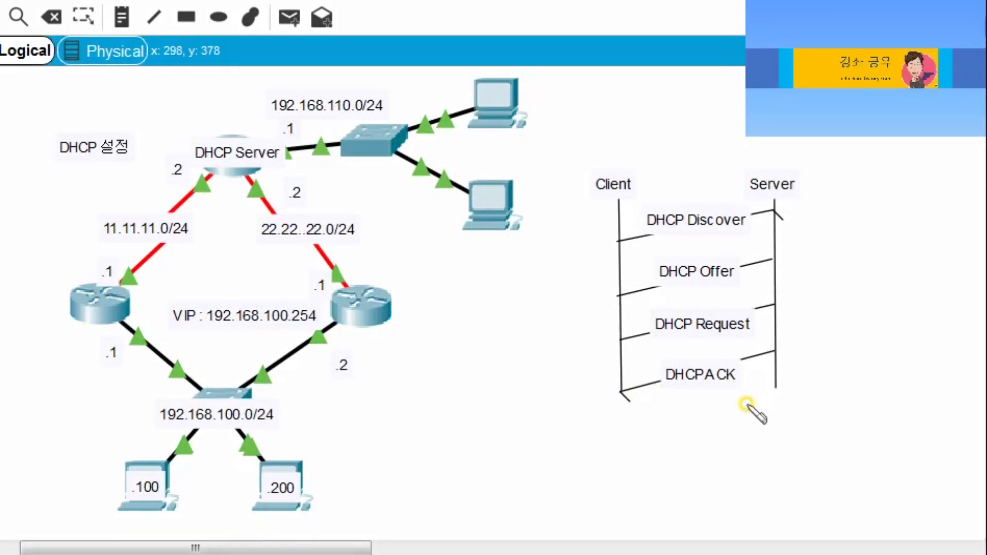
- Draw a red arc between the Client and Server labels and red arrow marks beneath the DHCP Server router
mouse_move(650, 183)
left_mouse_down()
mouse_move(705, 168)
mouse_move(737, 180)
left_mouse_up()
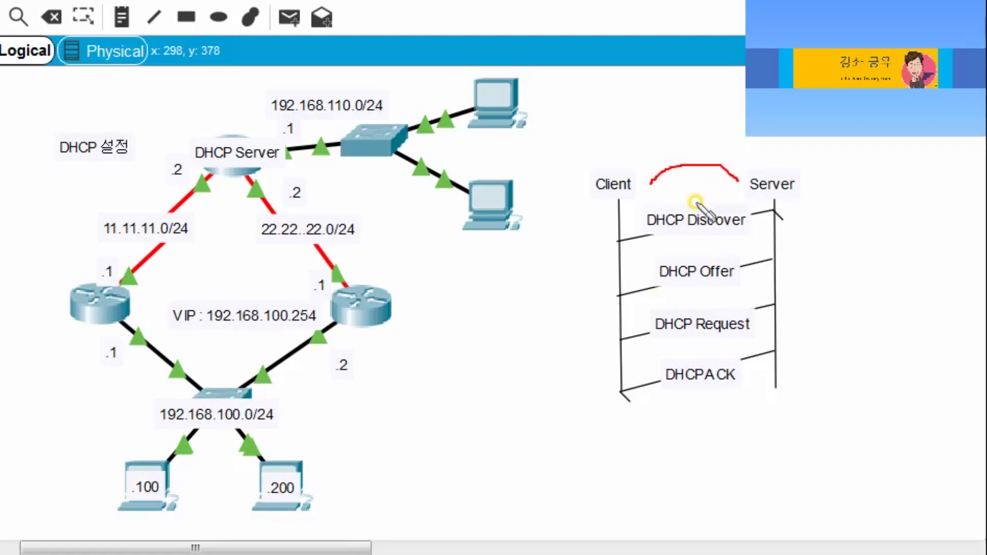
mouse_move(234, 177)
left_mouse_down()
mouse_move(229, 193)
mouse_move(216, 186)
mouse_move(231, 173)
mouse_move(241, 197)
left_mouse_up()
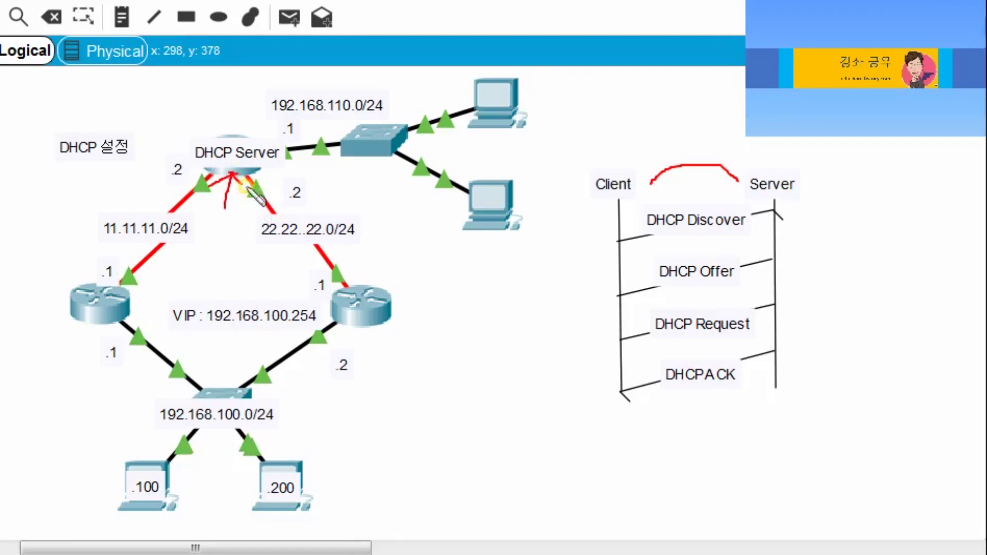